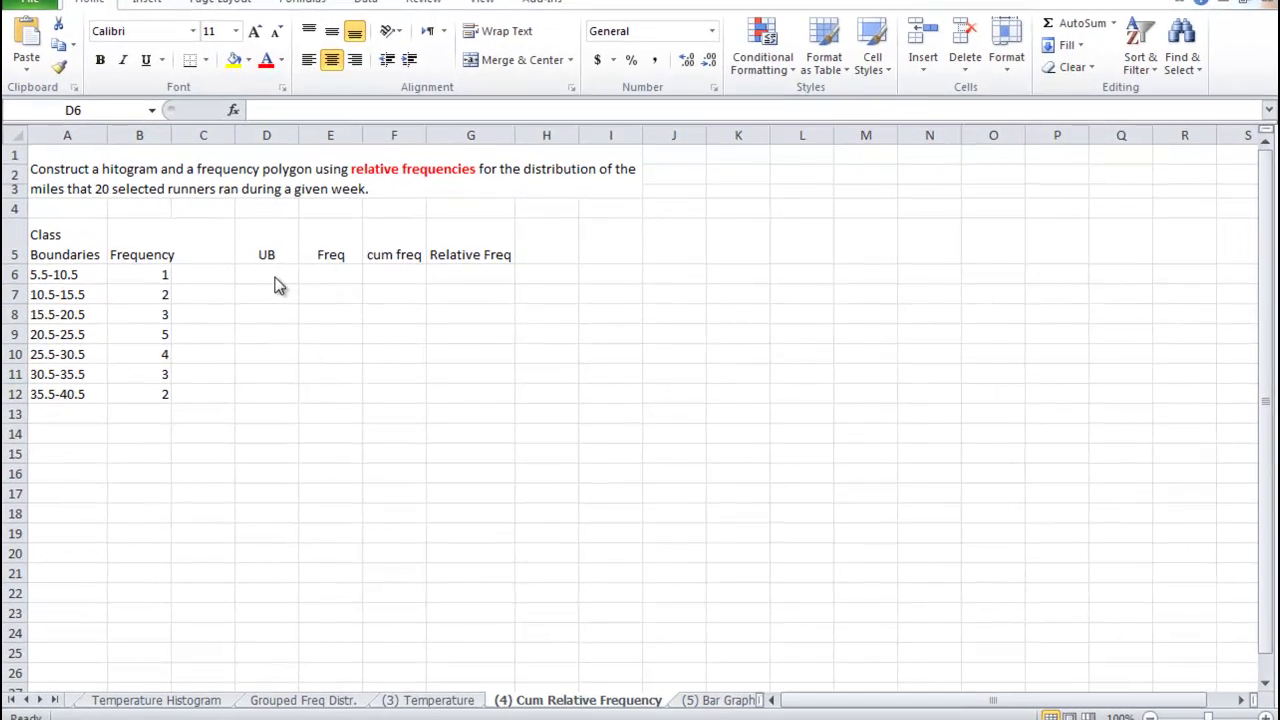
Step: Enter upper boundaries 10.5 and 15.5 in D6:D7 and extend the series to 40.5
left_click_drag(305, 283, 352, 389)
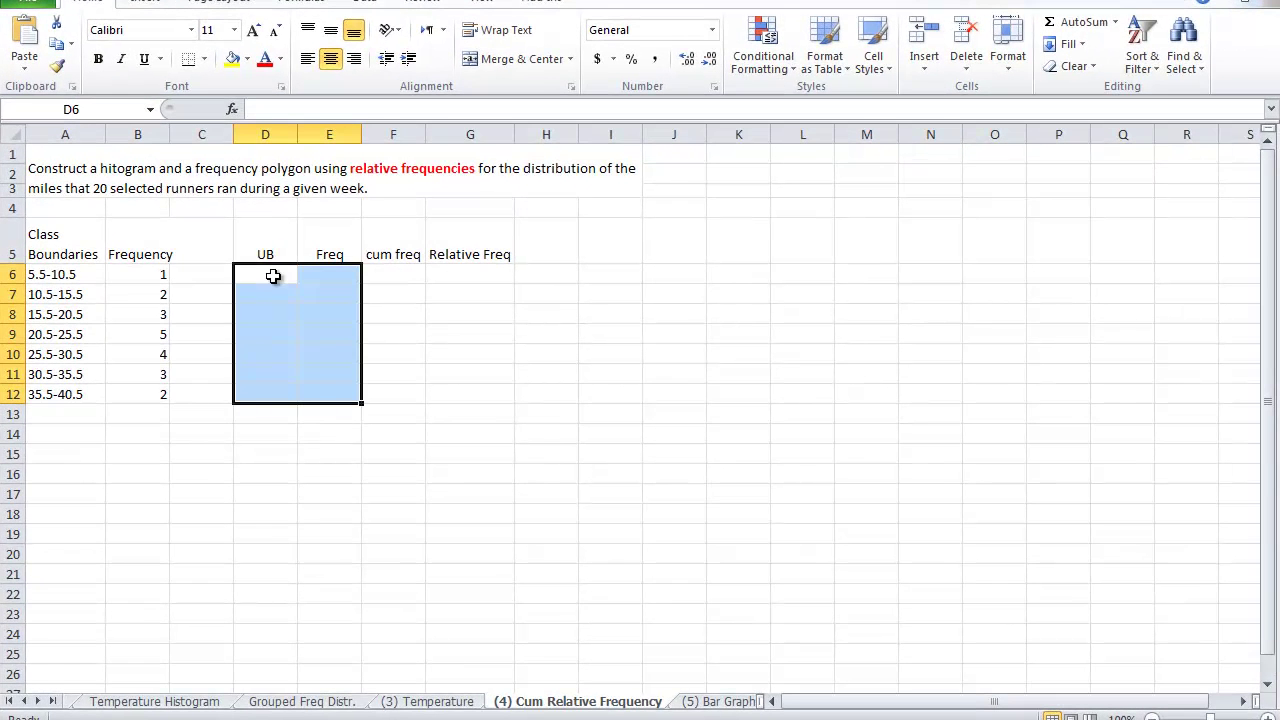
left_click(280, 283)
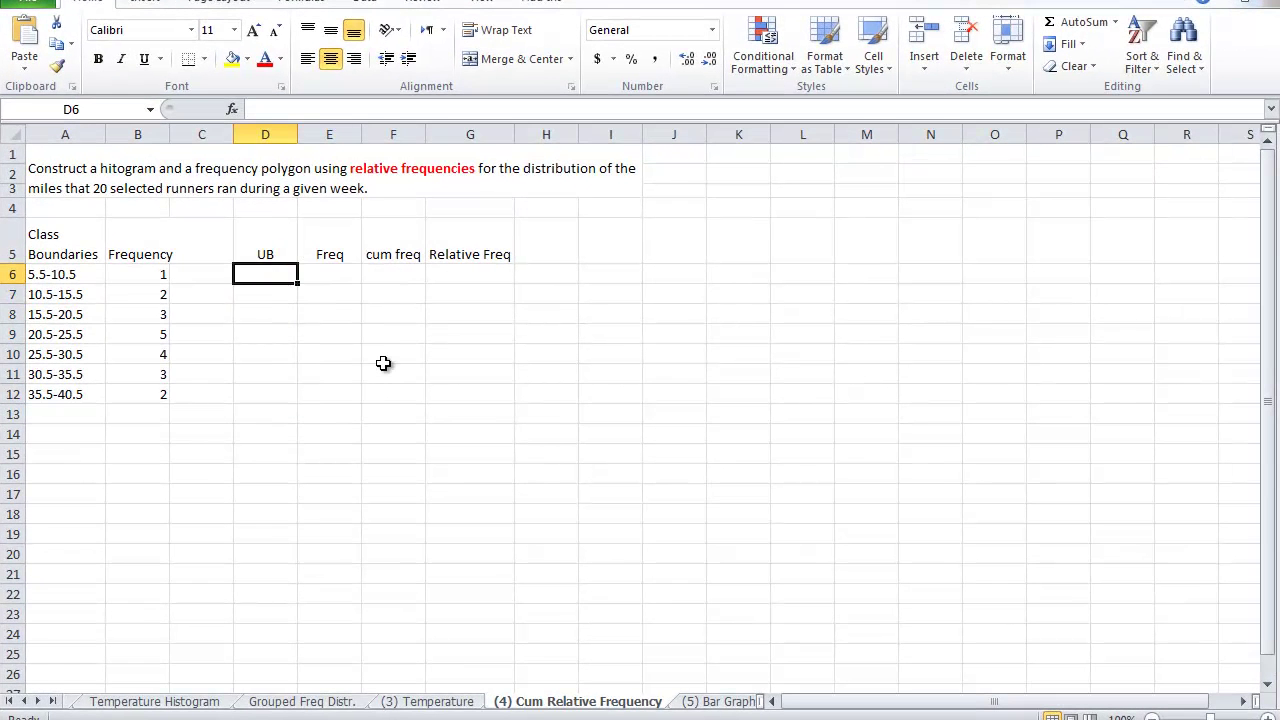
type("10.5")
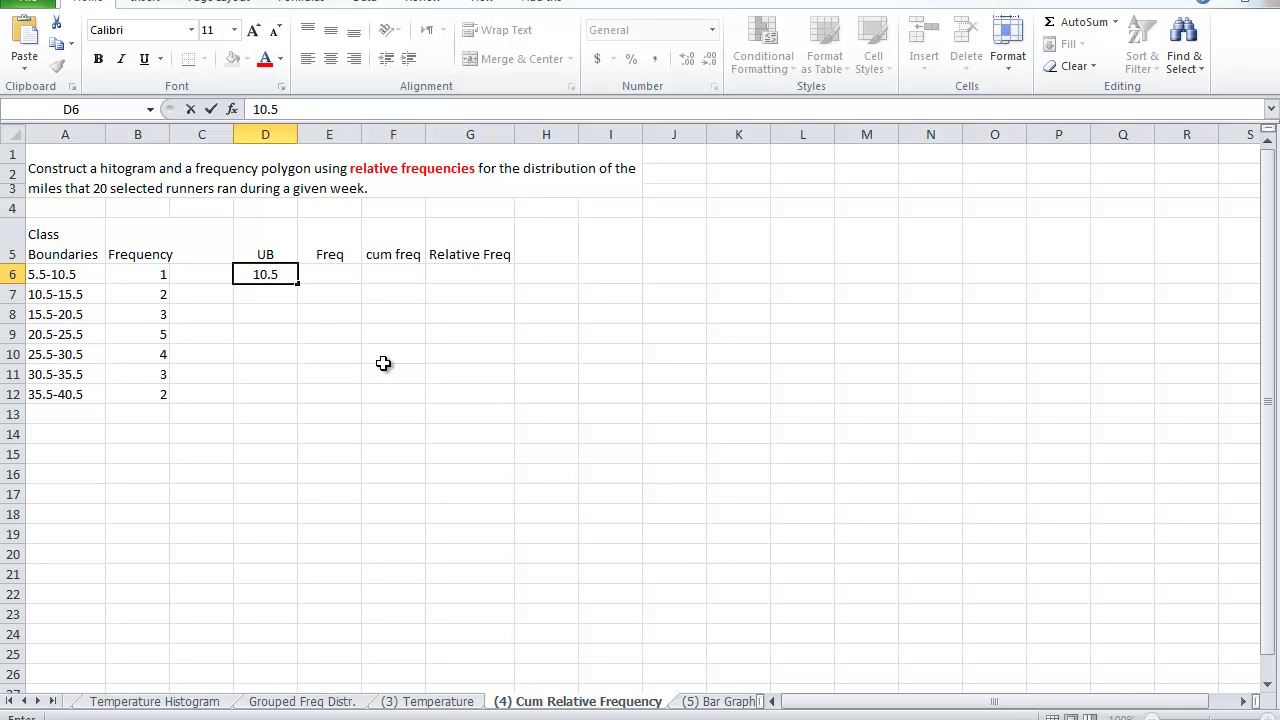
key("Return")
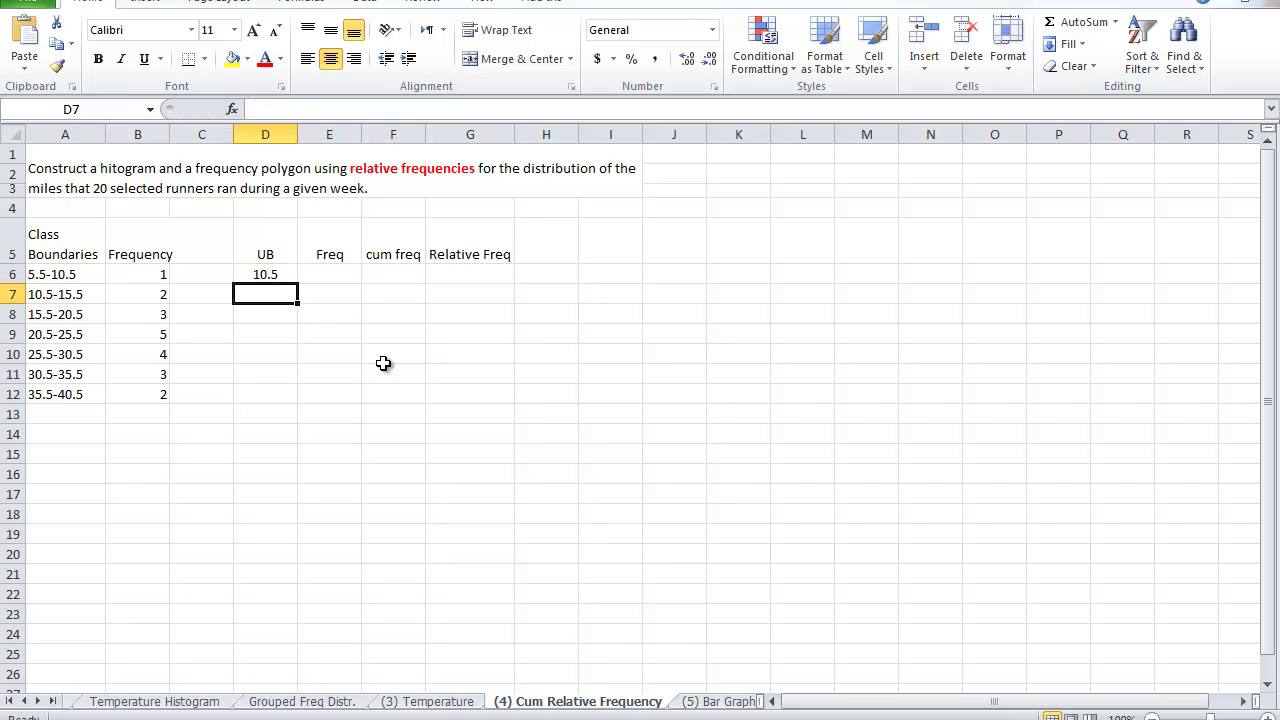
type("15.5")
key("Return")
left_click_drag(272, 274, 295, 402)
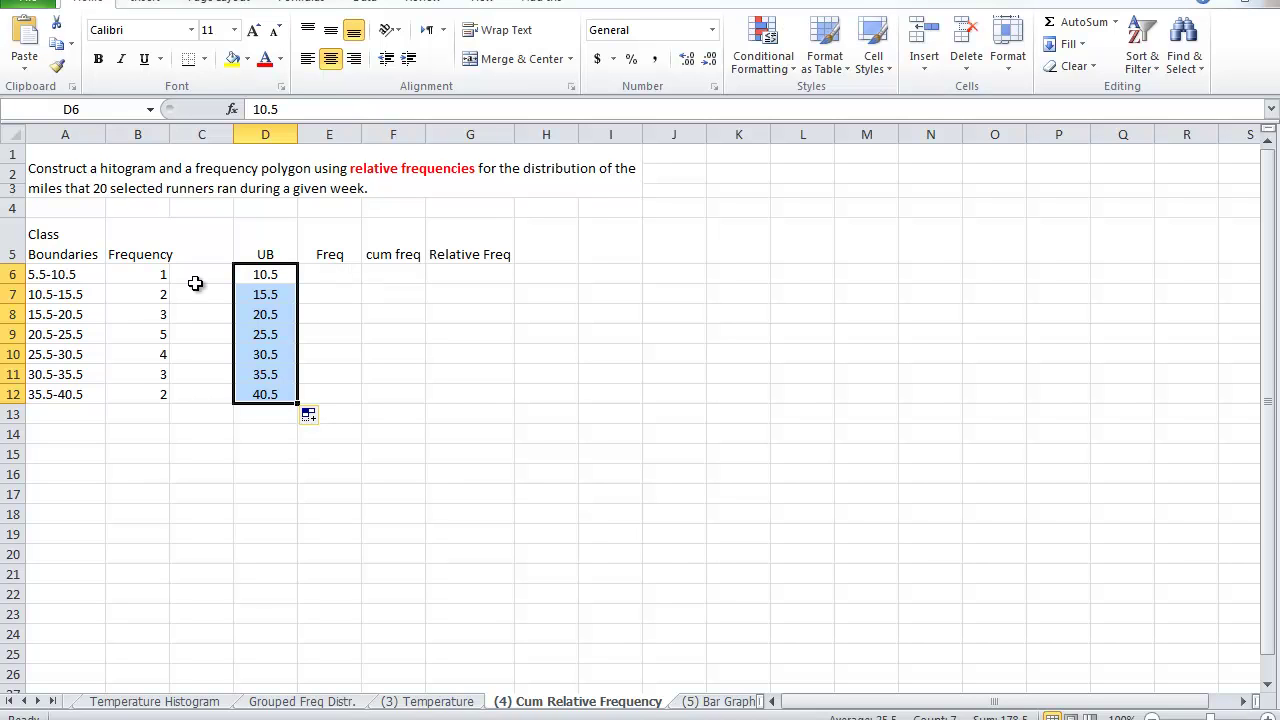
Step: Copy the frequencies from column B into the Freq column starting at E6
left_click_drag(146, 278, 158, 396)
key("ctrl+c")
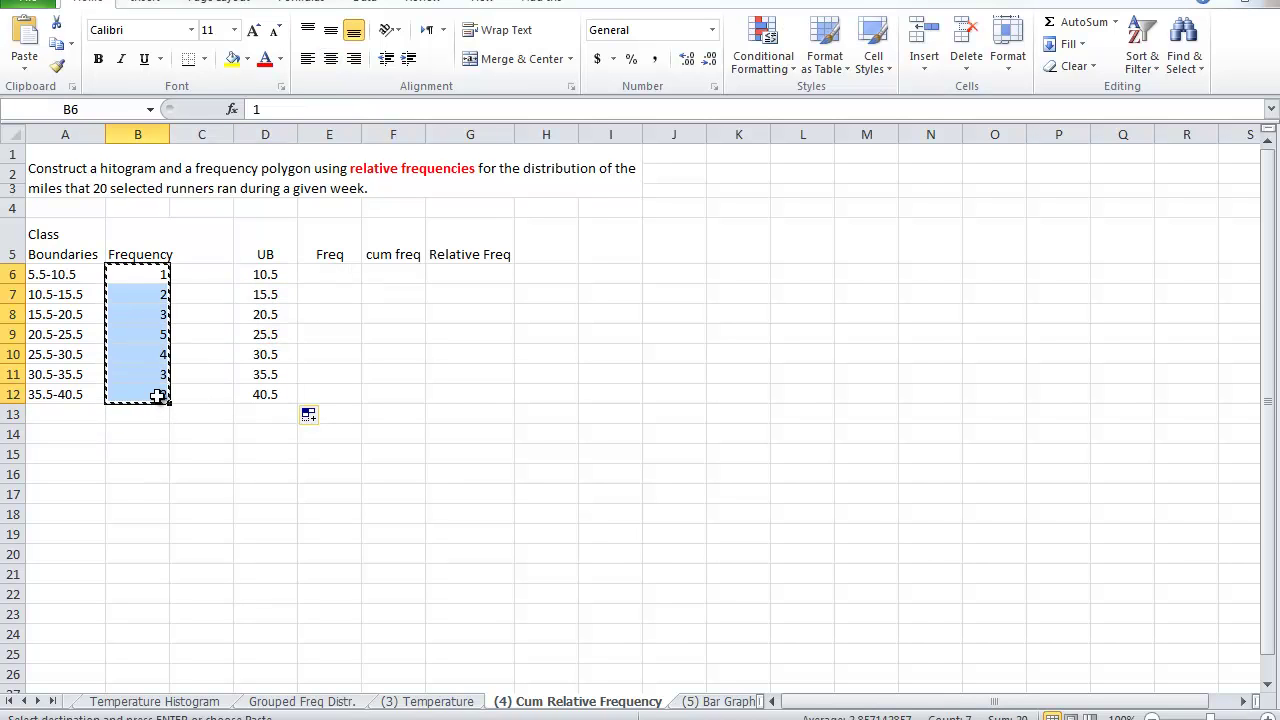
left_click(340, 275)
key("ctrl+v")
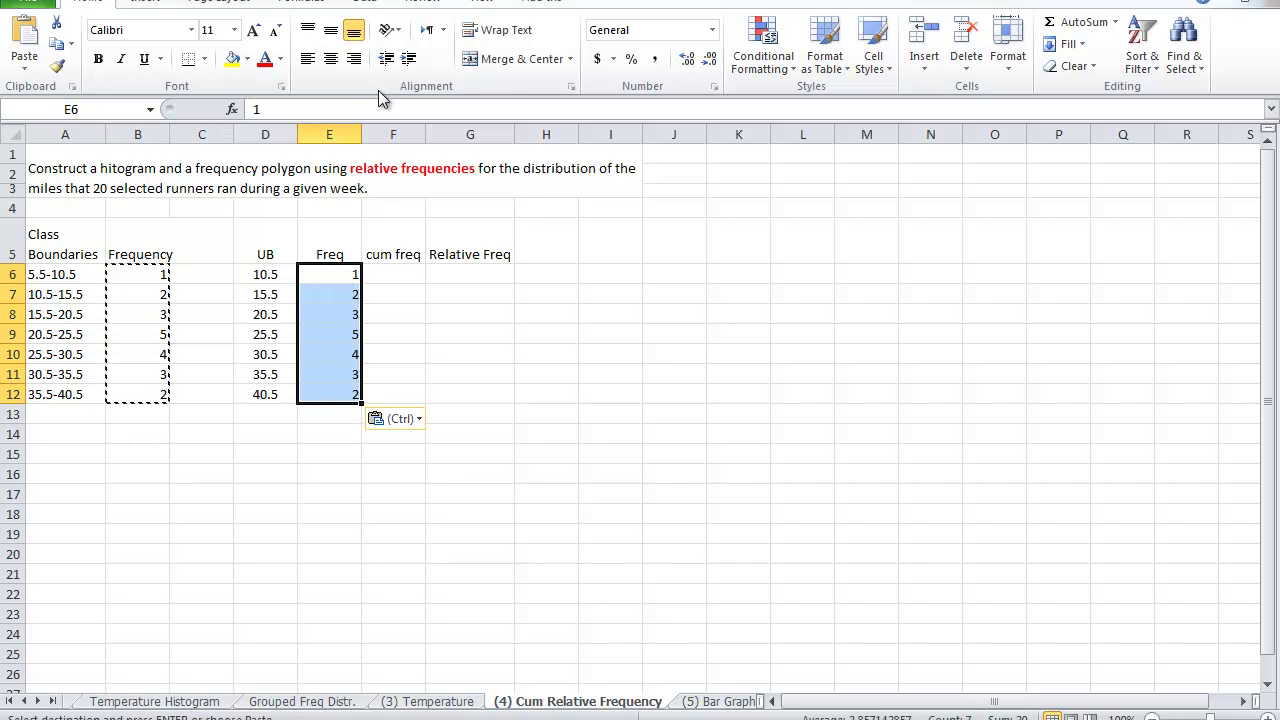
Step: Centre the Freq values and start the cumulative column with =E6 in F6
left_click(331, 59)
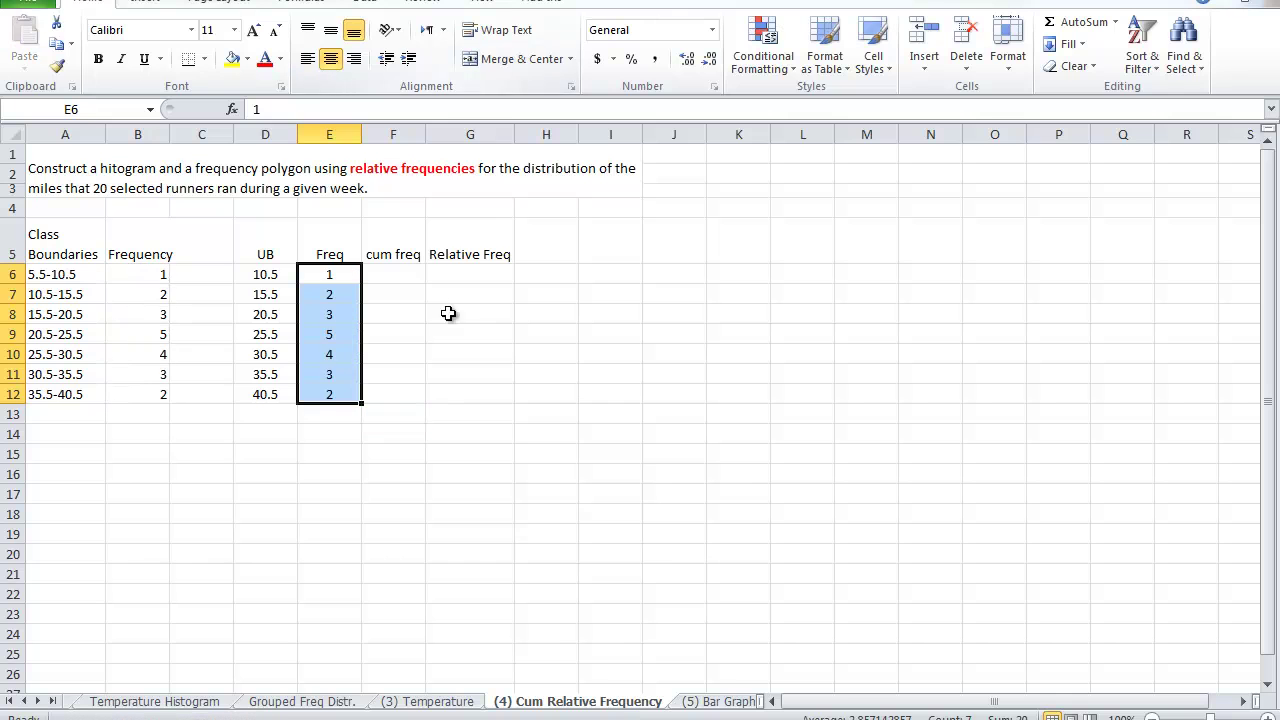
left_click(400, 268)
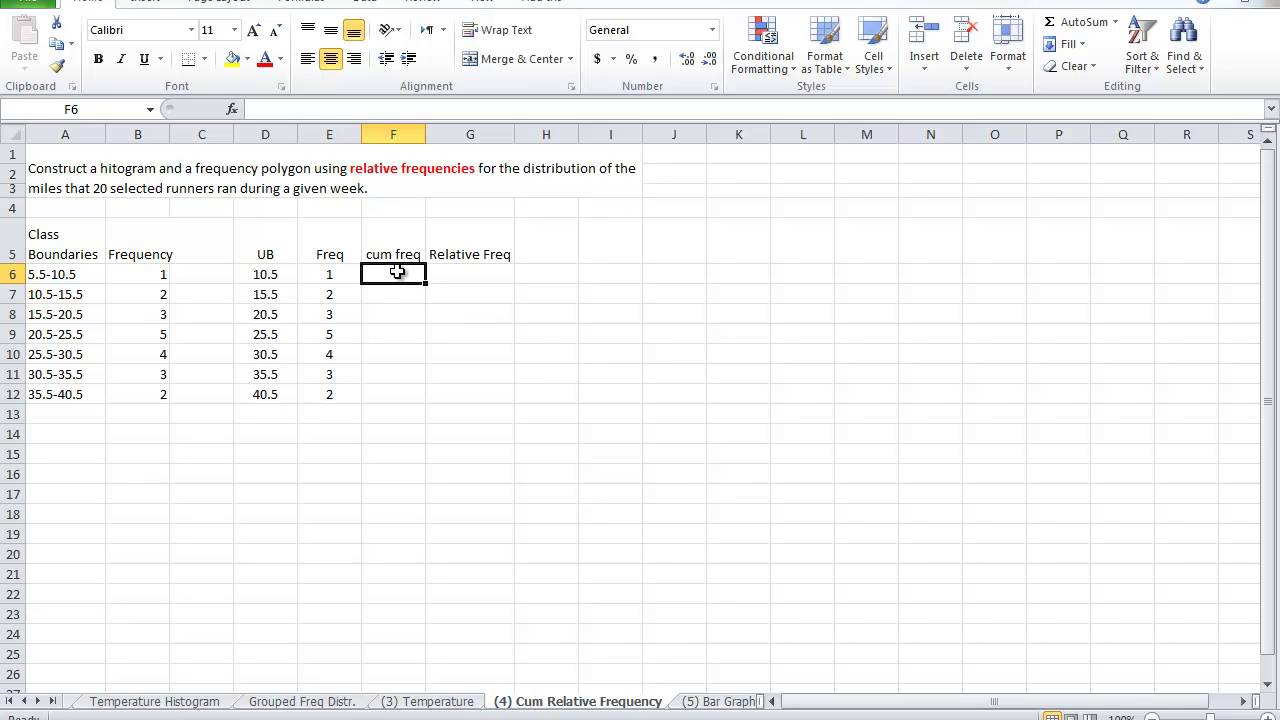
type("=")
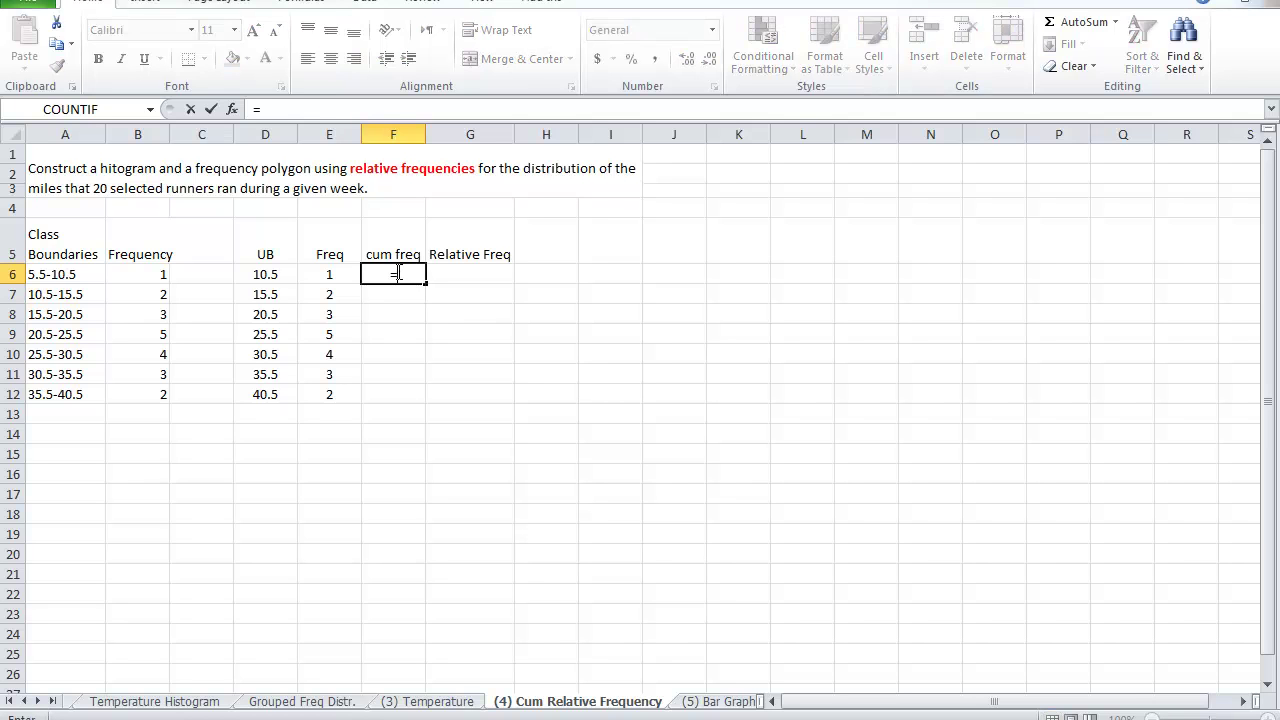
left_click(330, 272)
key("Return")
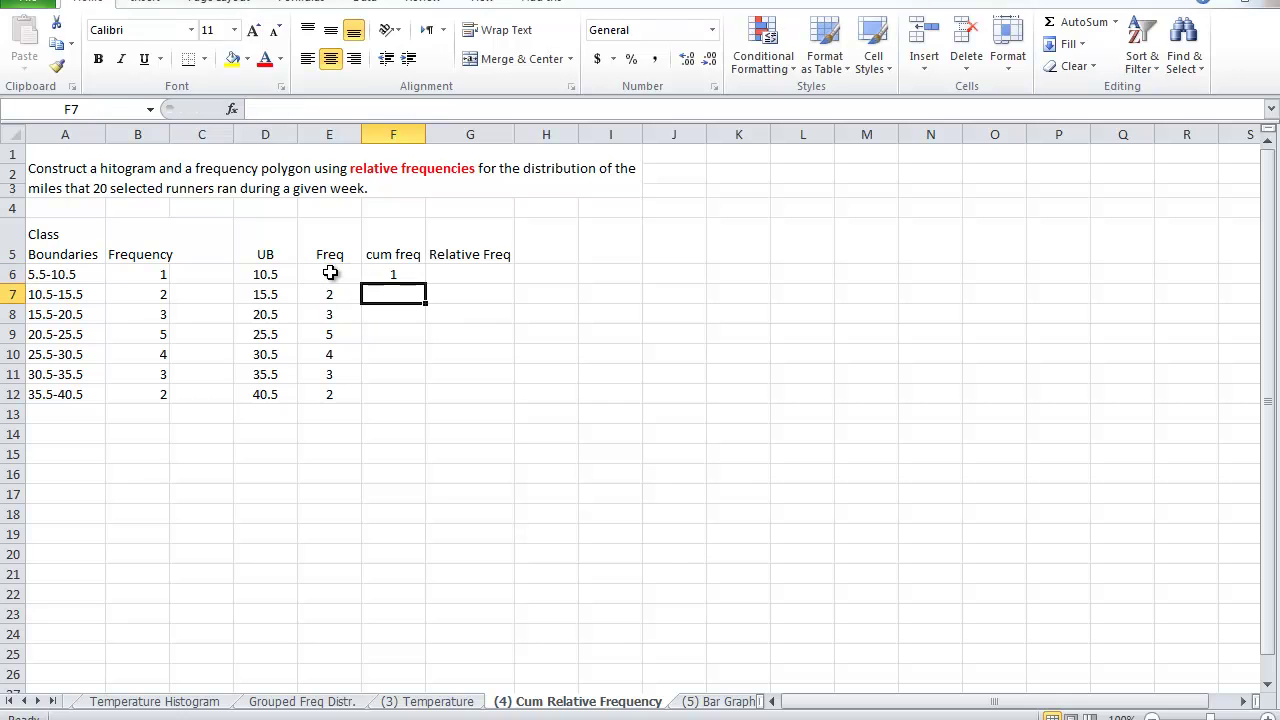
Step: Enter =F6+E7 in F7 and fill it down to F12, ending at 20
type("=")
left_click(399, 271)
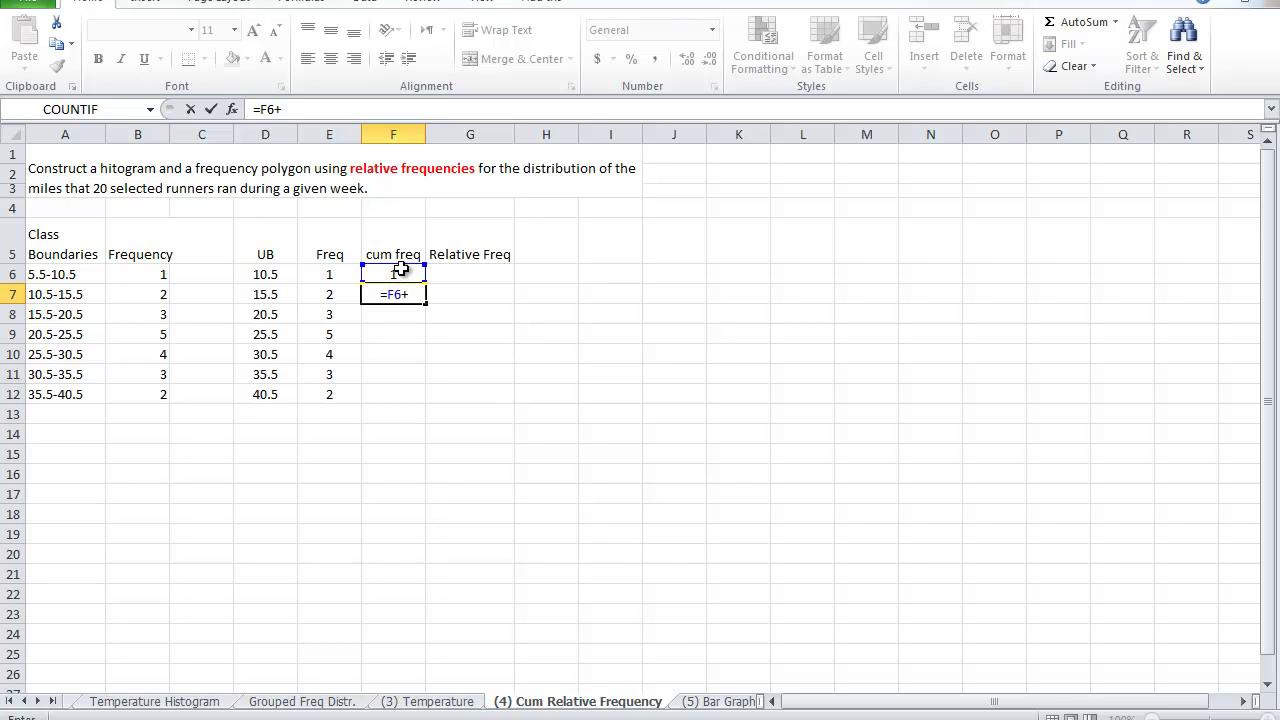
left_click(330, 293)
key("Return")
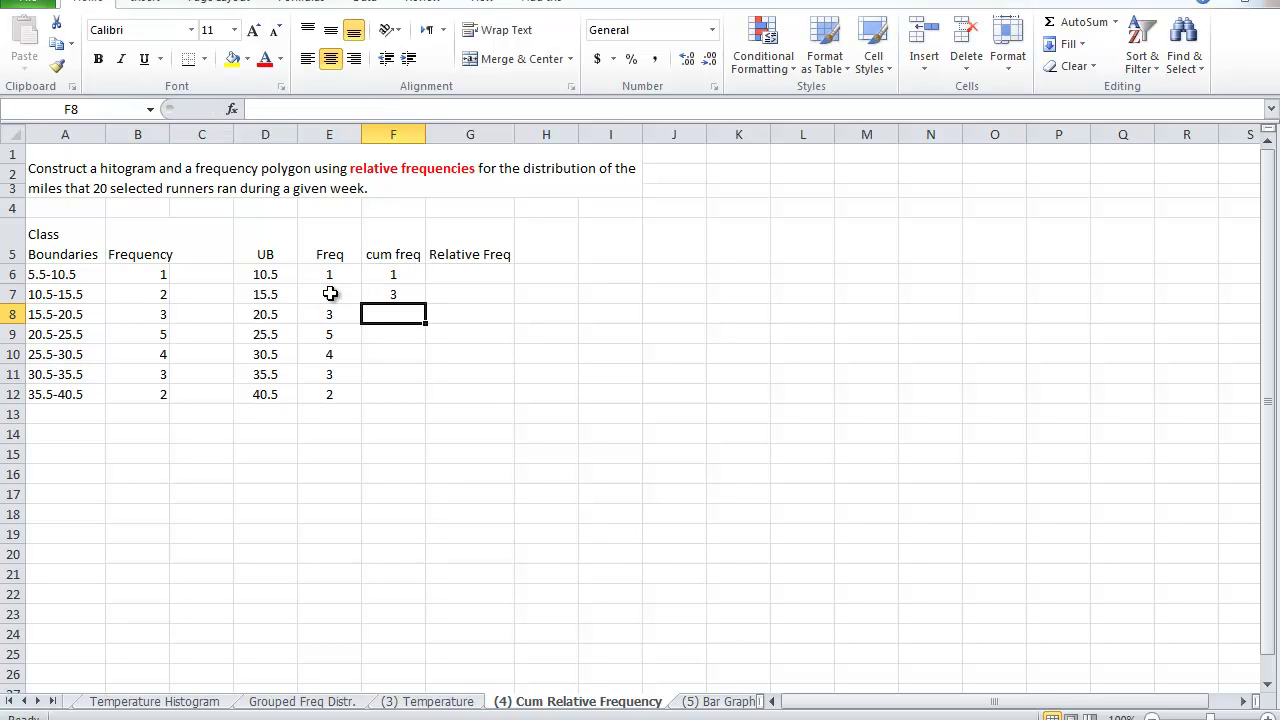
left_click(406, 291)
left_click_drag(425, 300, 425, 403)
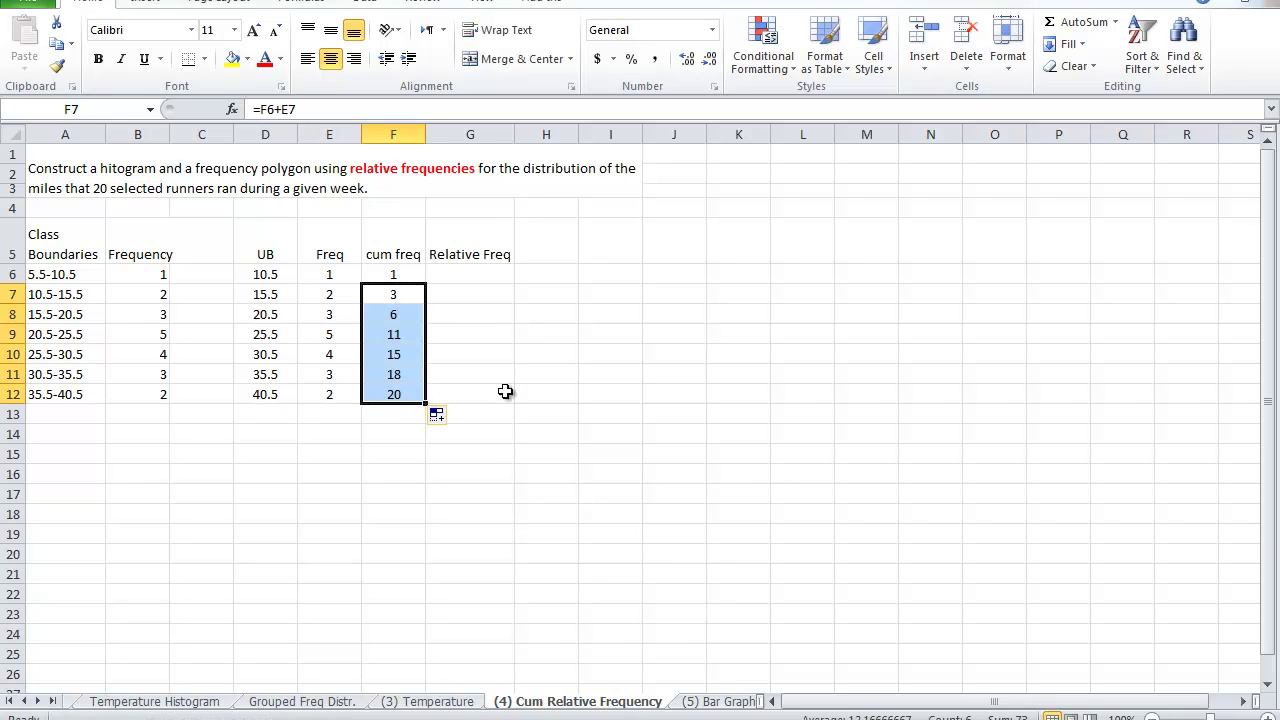
left_click(402, 395)
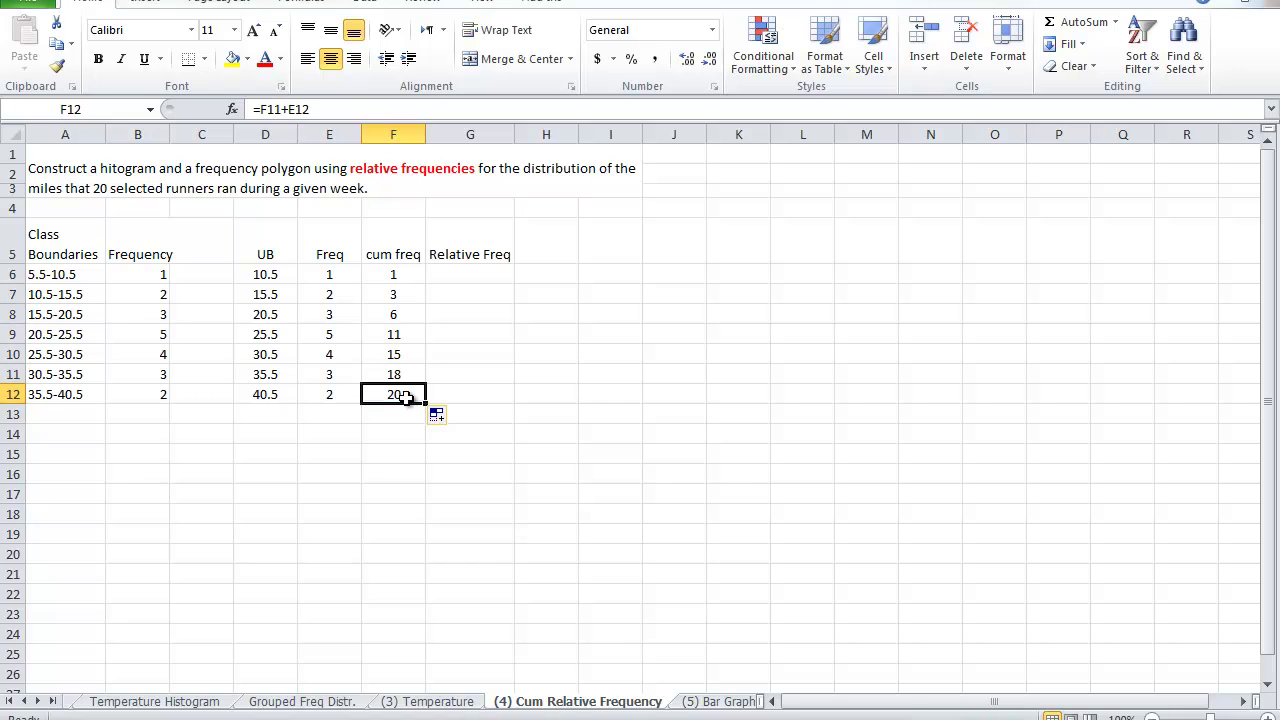
Step: AutoSum the frequencies into E13, giving 20, then select G6 under Relative Freq
left_click(333, 417)
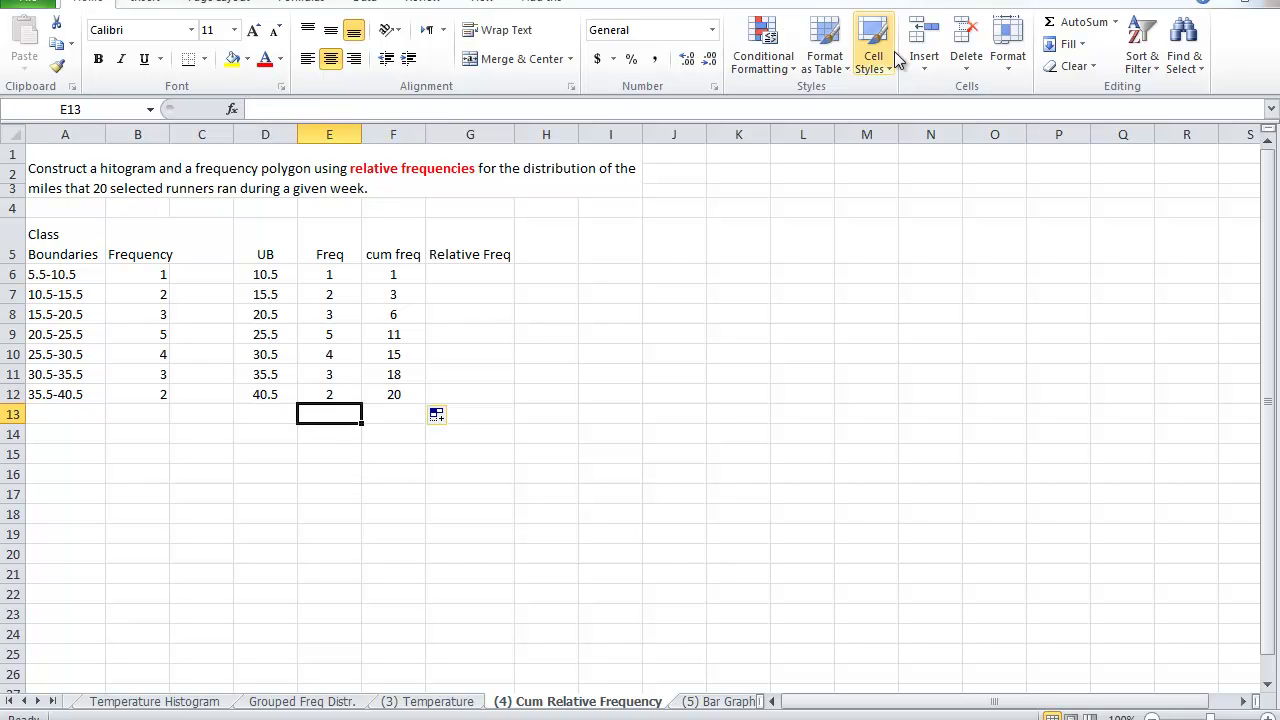
left_click(1050, 22)
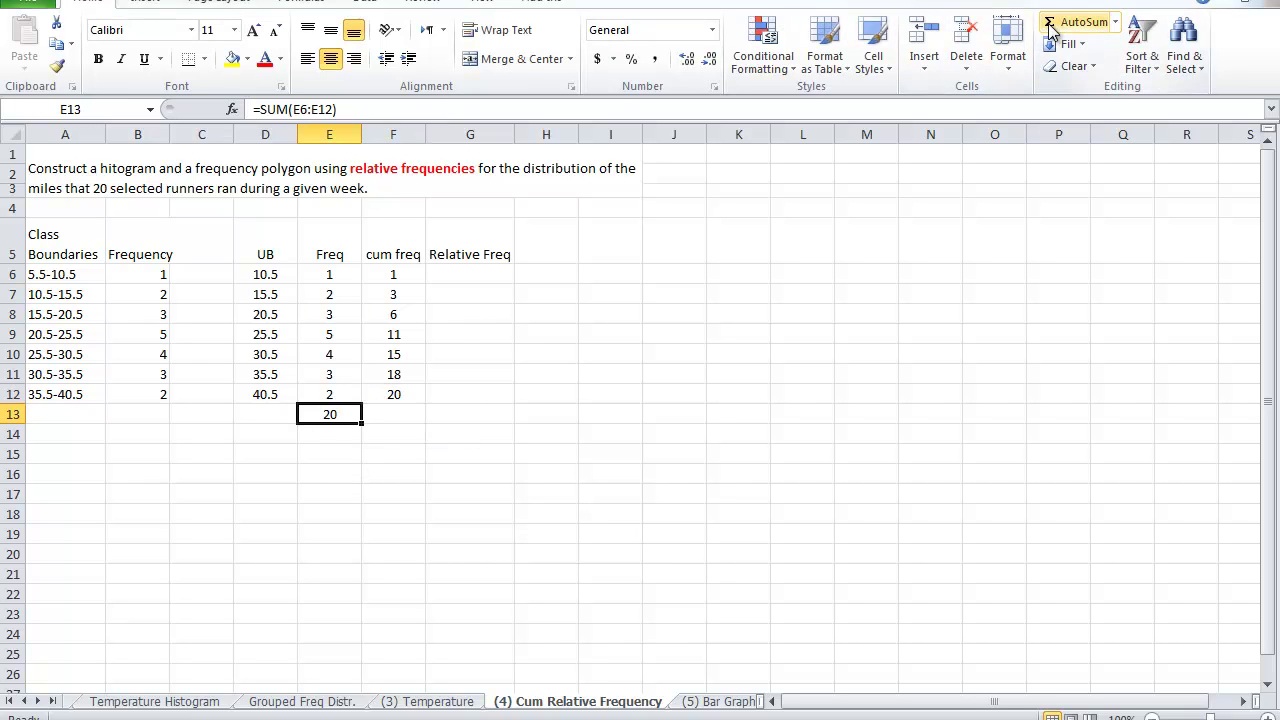
left_click(1050, 22)
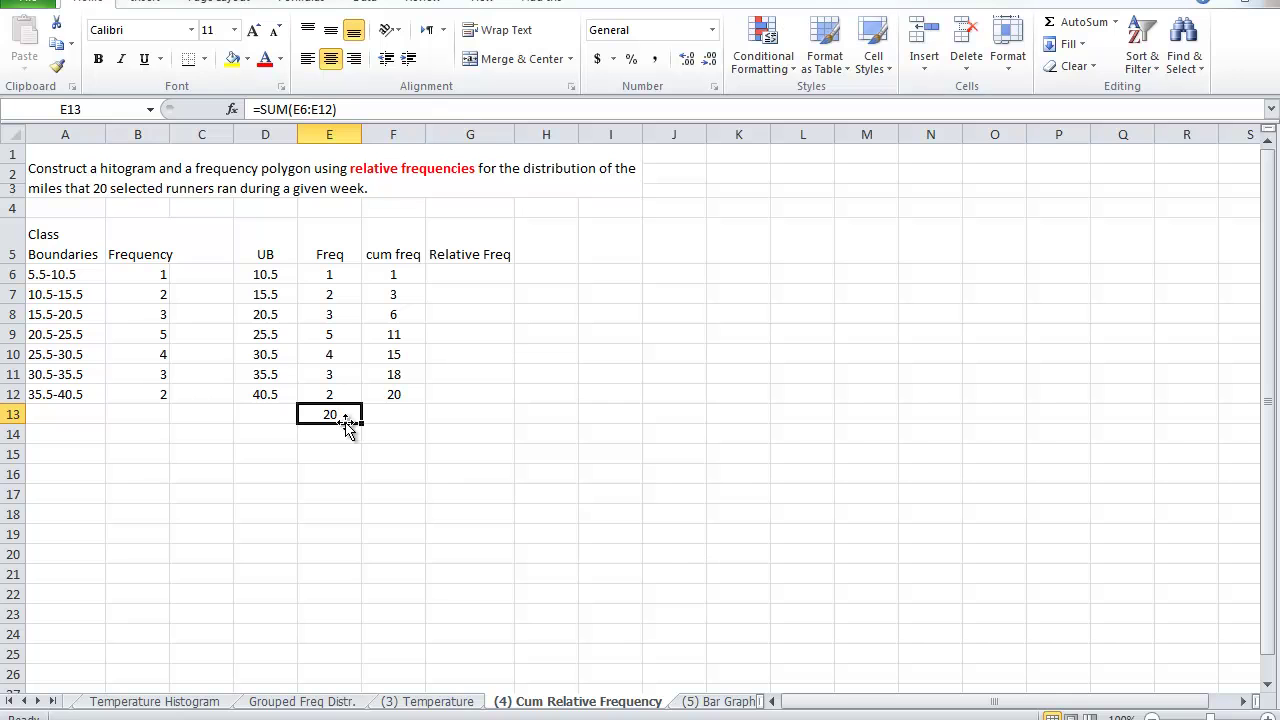
left_click(477, 274)
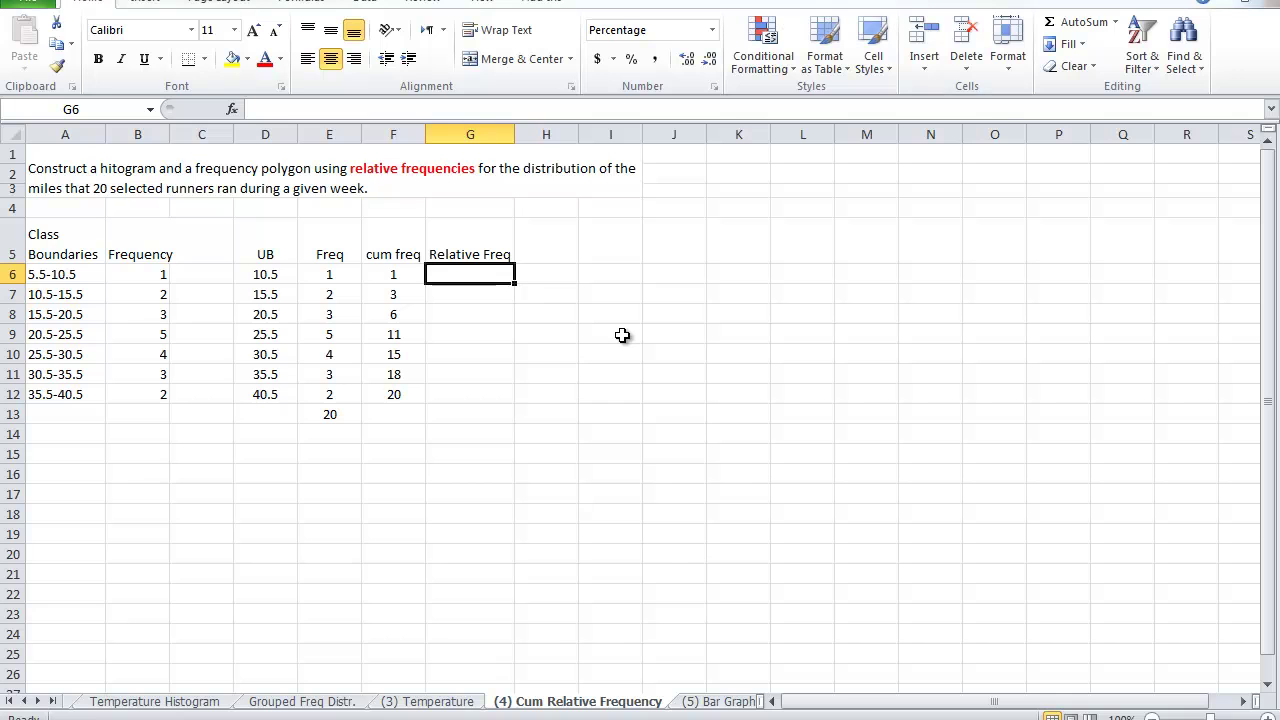
Step: Enter =E6/$E$13 in G6 to get the first relative frequency, 5%
left_click(343, 274)
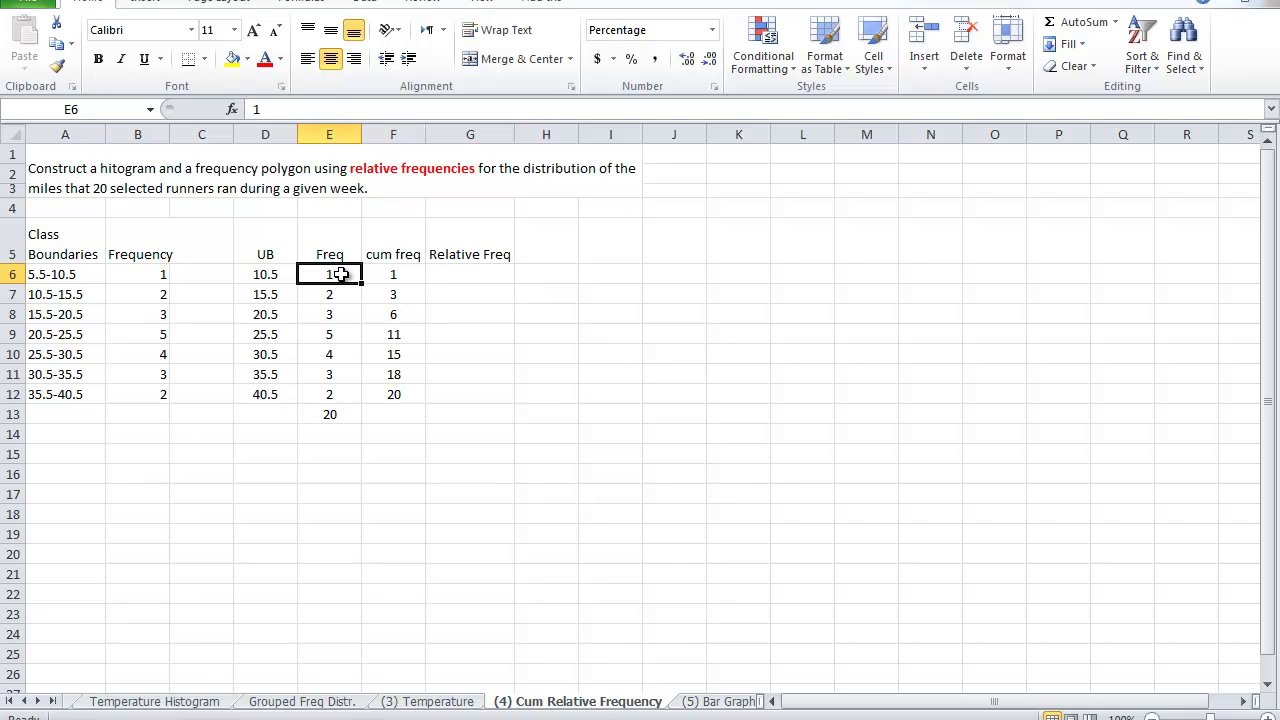
left_click(331, 414)
left_click(466, 272)
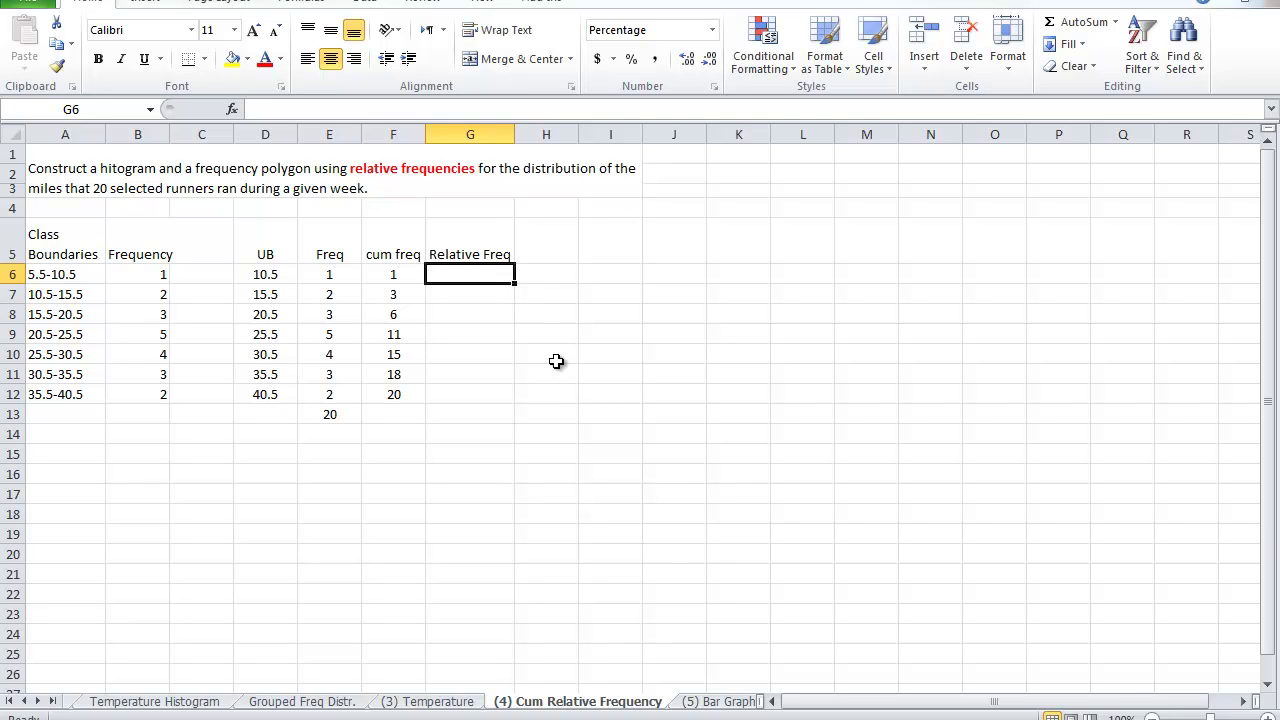
type("=")
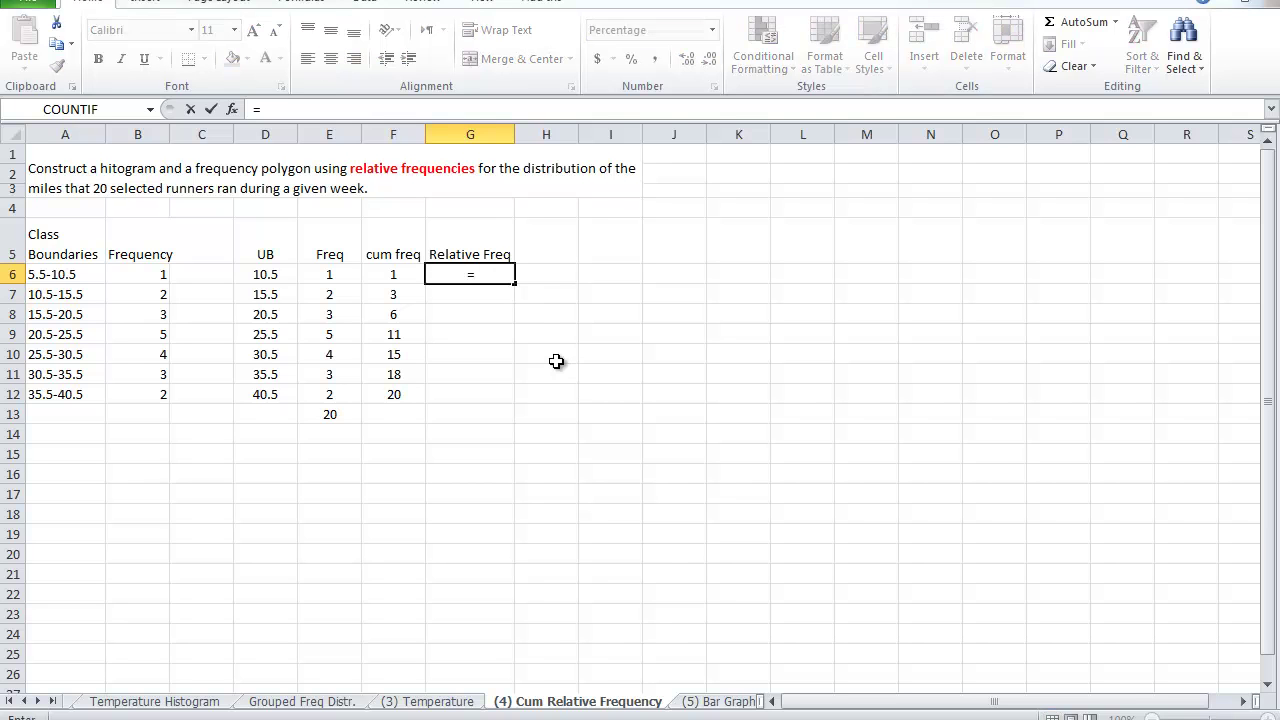
left_click(337, 275)
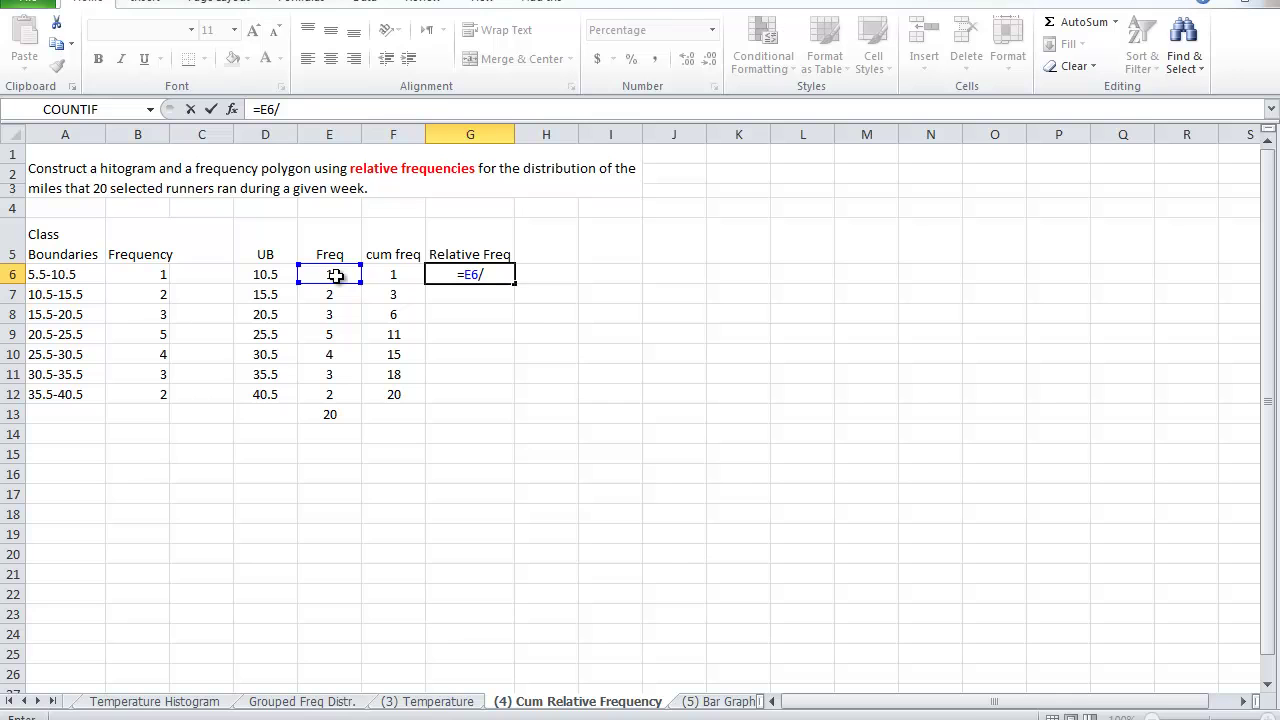
type("/")
left_click(331, 413)
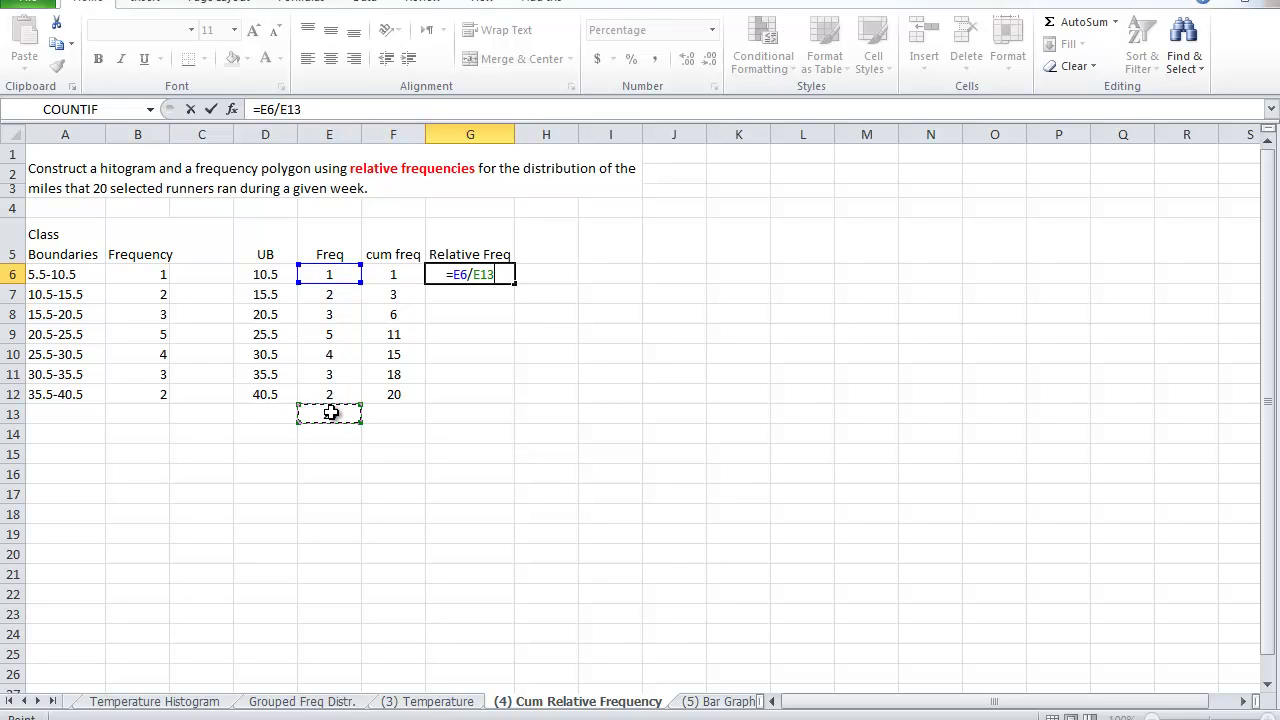
key("F4")
key("Return")
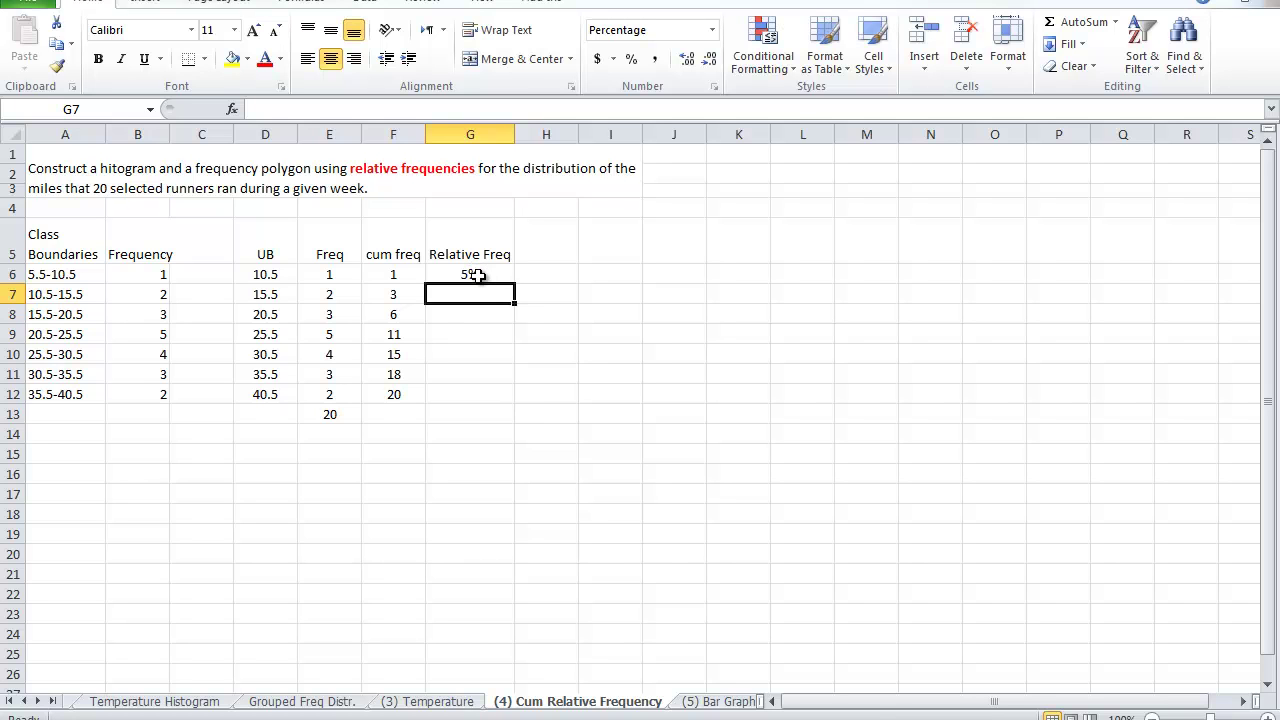
Step: Fill the relative frequency formula down to G12 and total it to 100% in G13
left_click(479, 276)
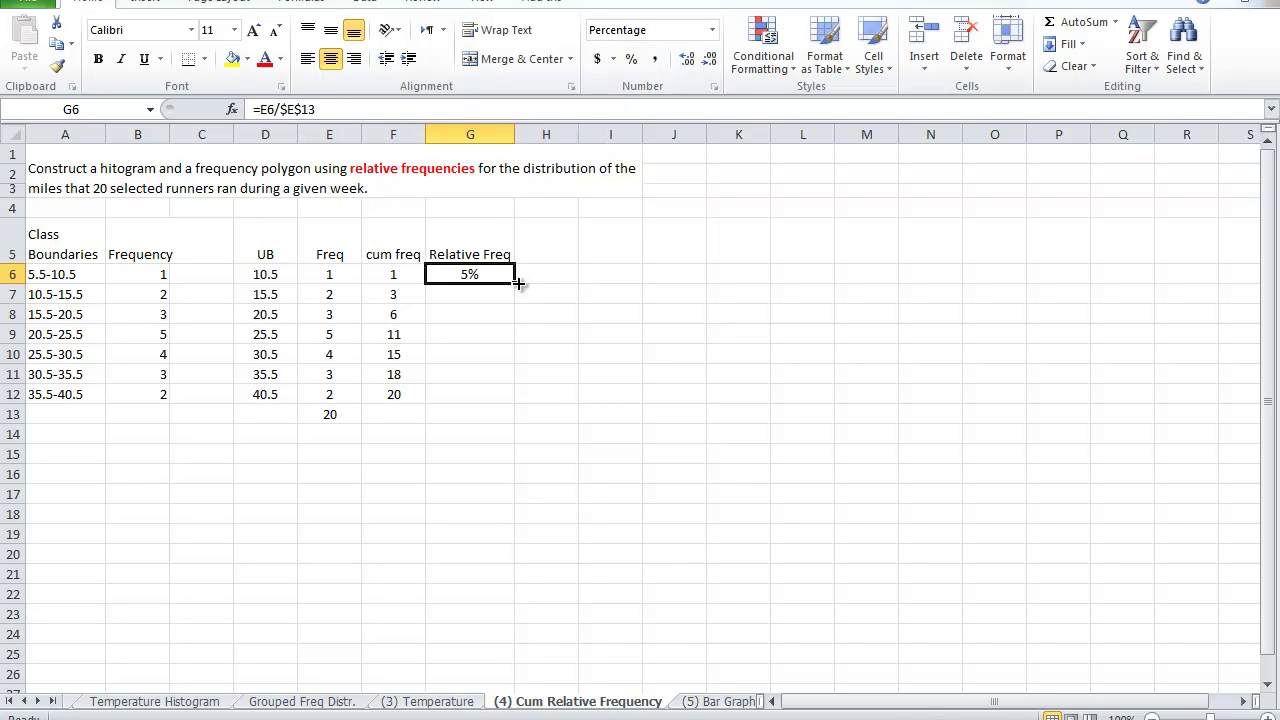
left_click_drag(515, 285, 506, 403)
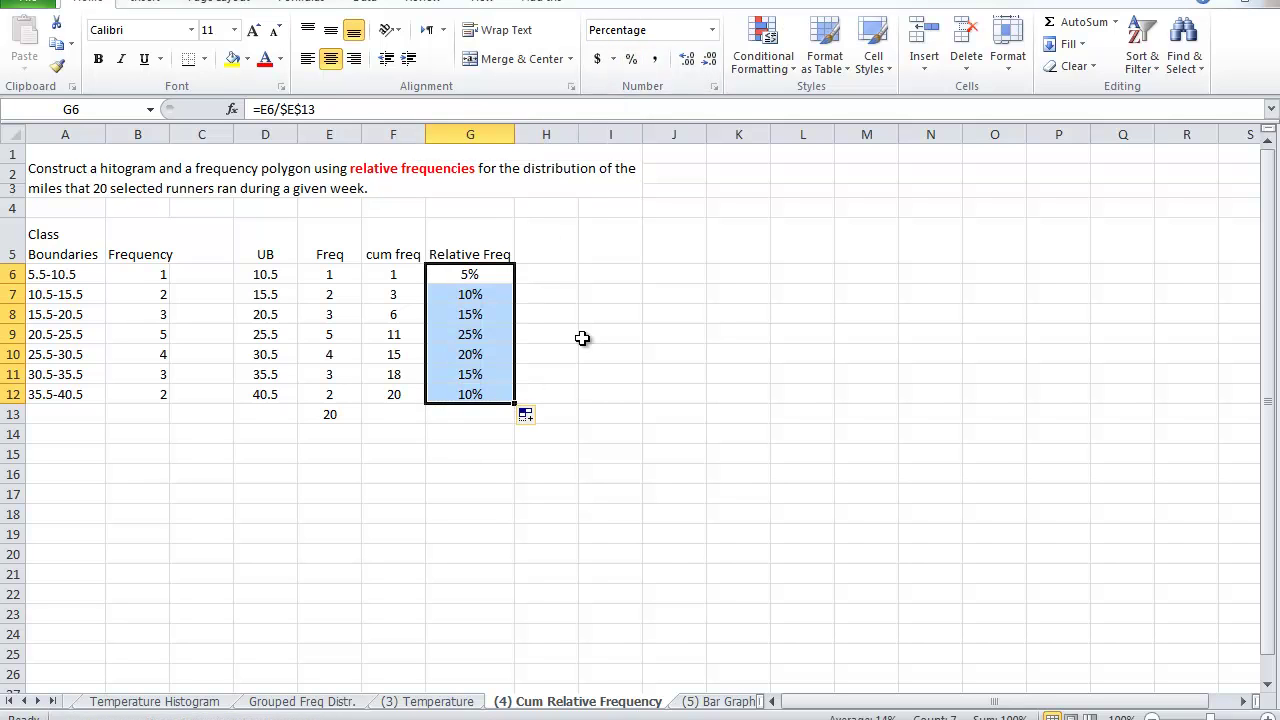
left_click(473, 417)
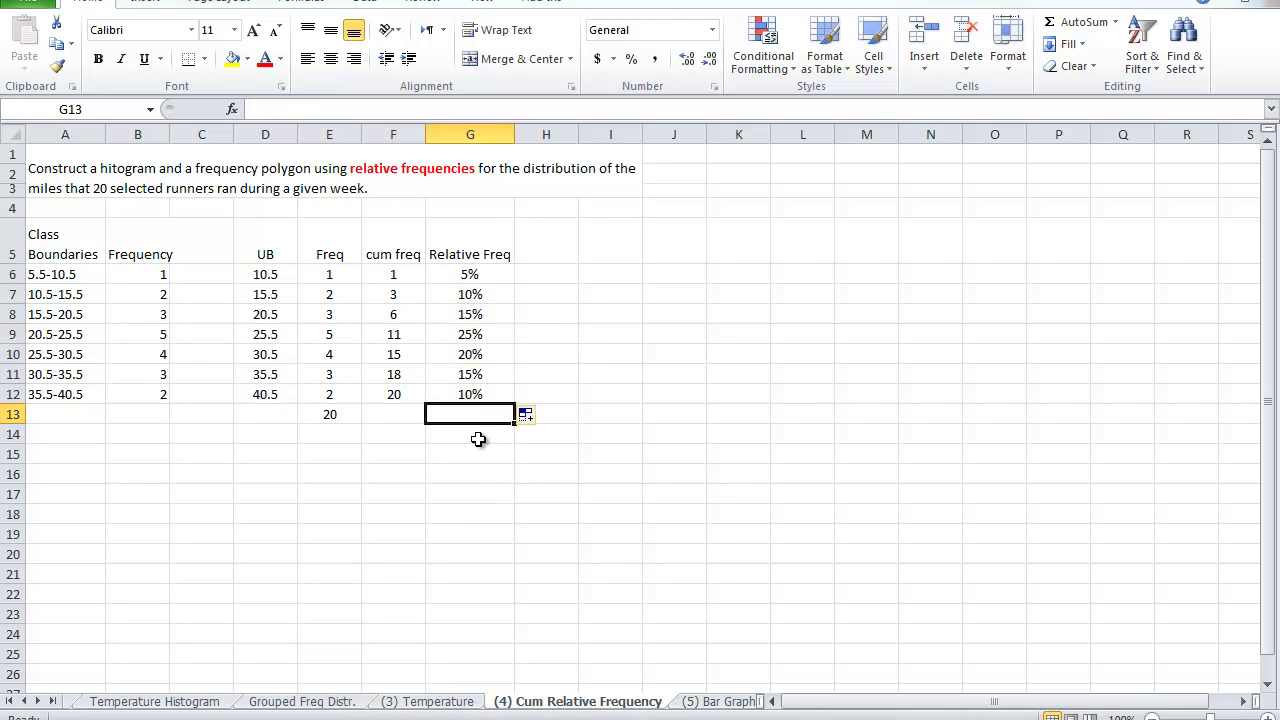
double_click(1053, 24)
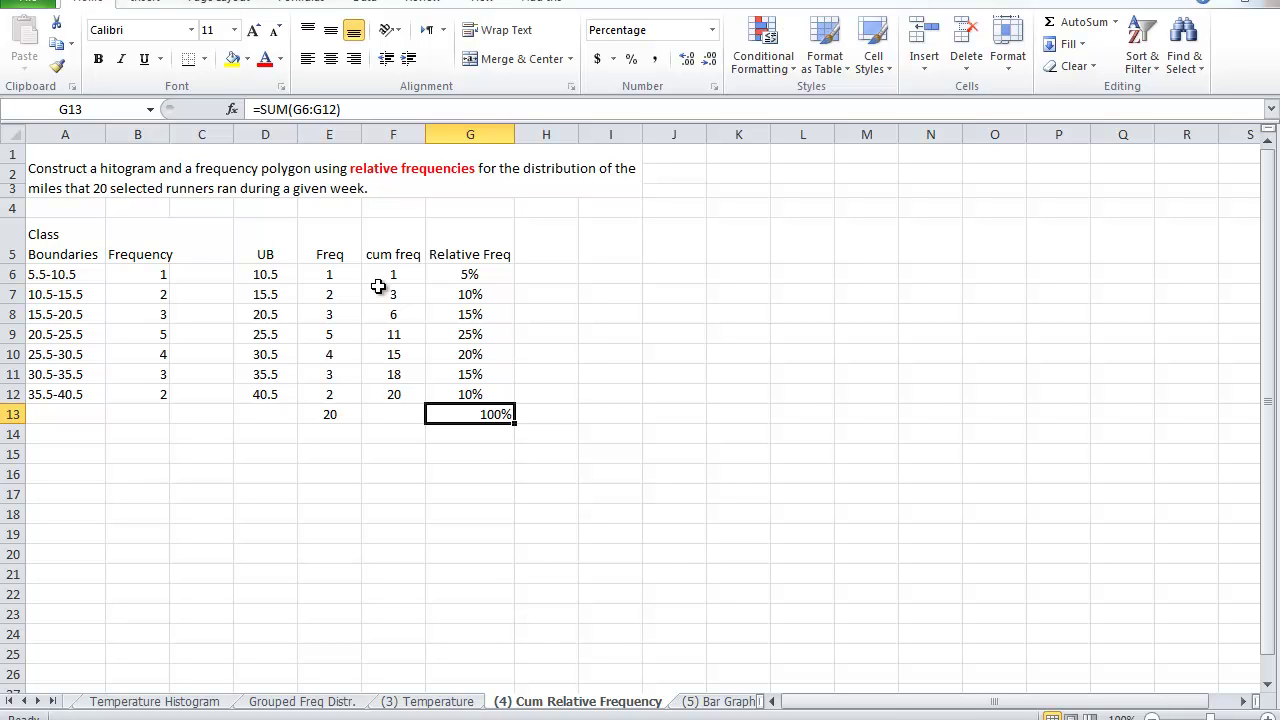
Step: Select D5:D12 plus F5:F12 with Ctrl, dismissing the Windows colour-scheme prompt
left_click(270, 252)
left_click_drag(270, 252, 275, 394)
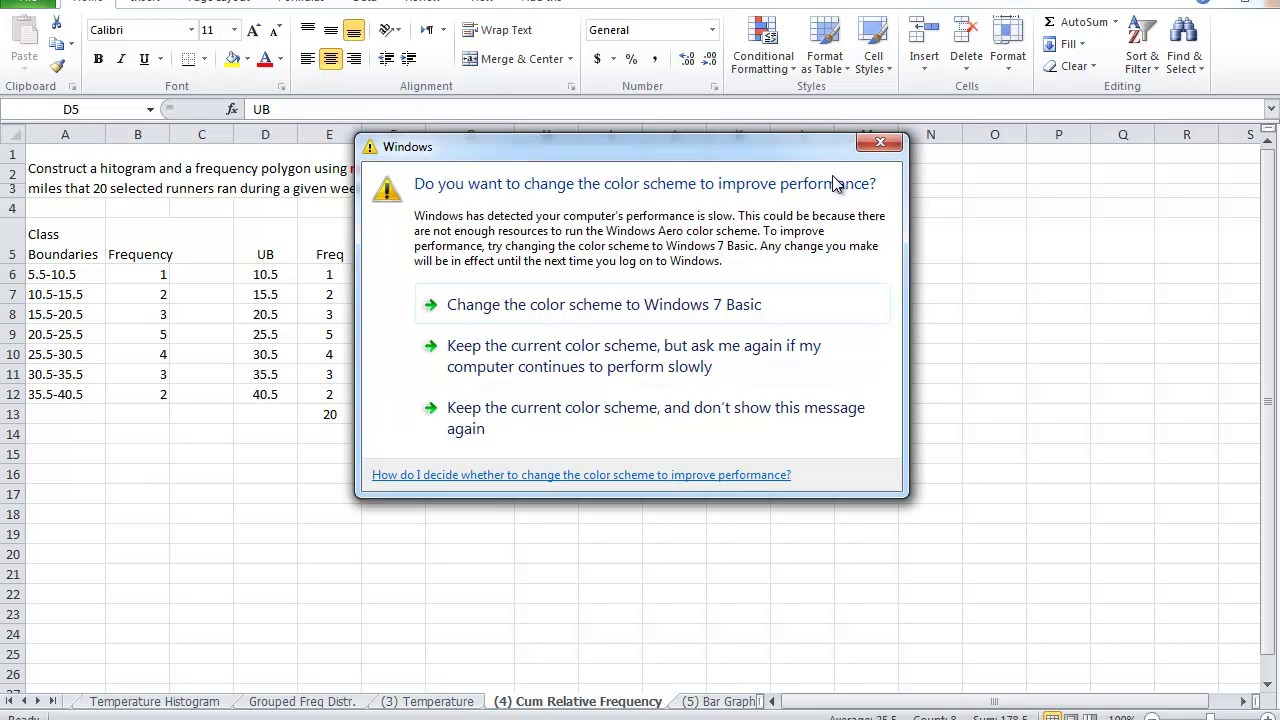
left_click(880, 143)
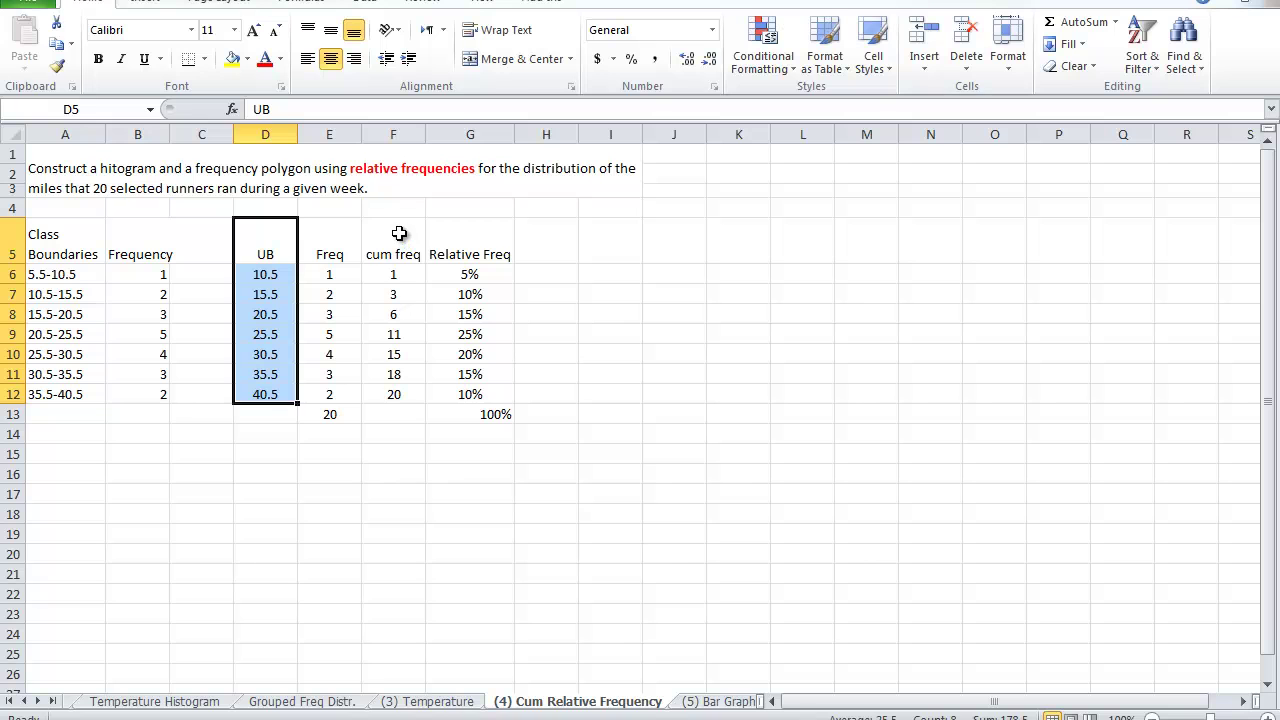
left_click_drag(400, 238, 421, 400)
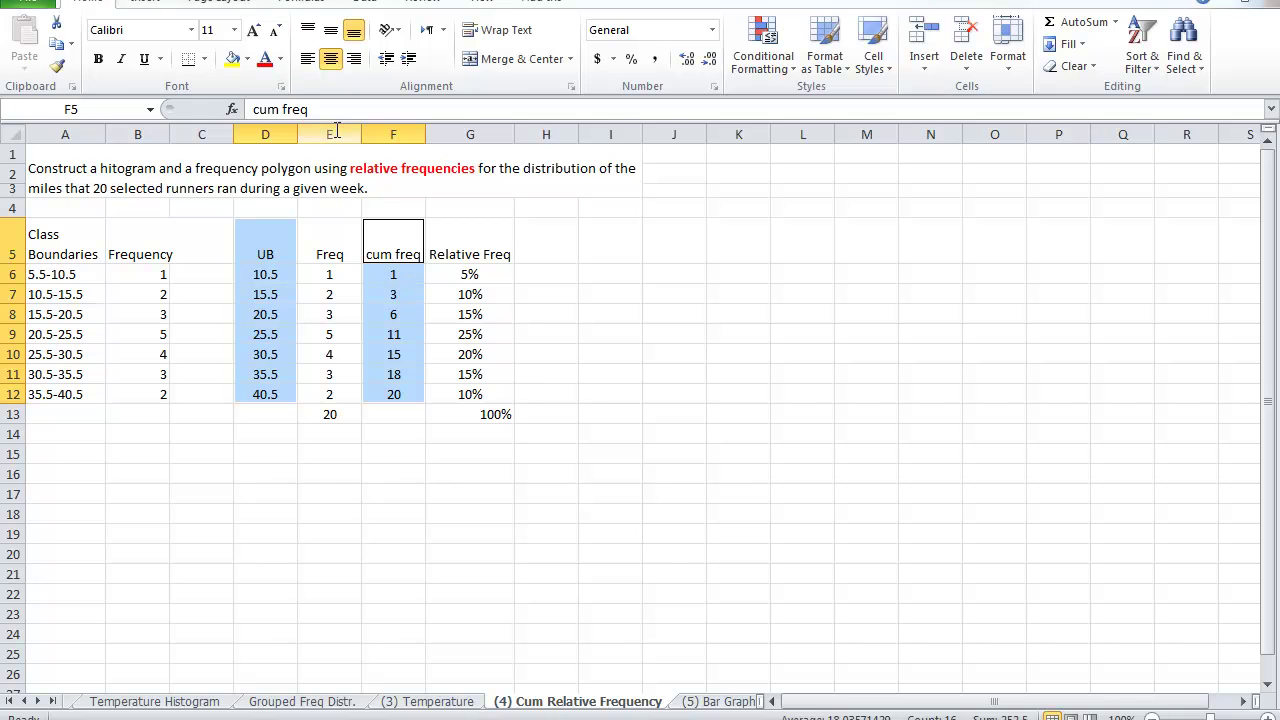
Step: Insert a basic 2-D line chart from the selection and move it right of the table
left_click(147, 4)
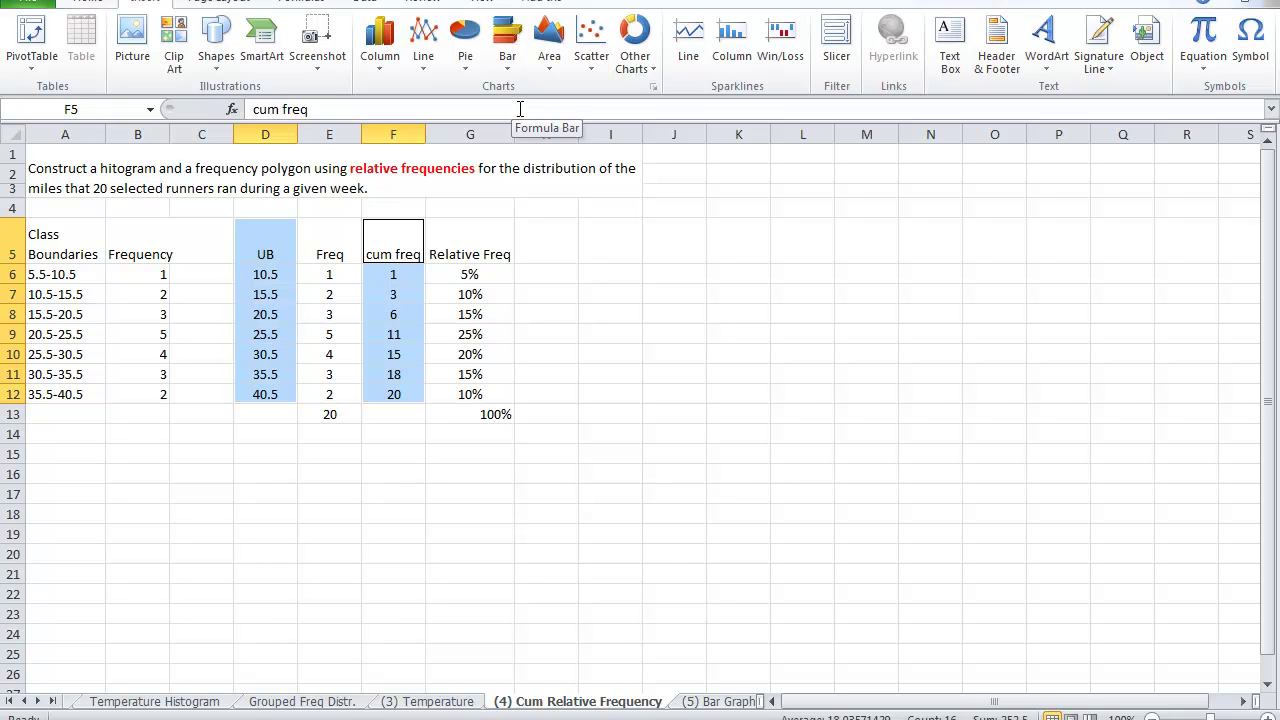
left_click(593, 68)
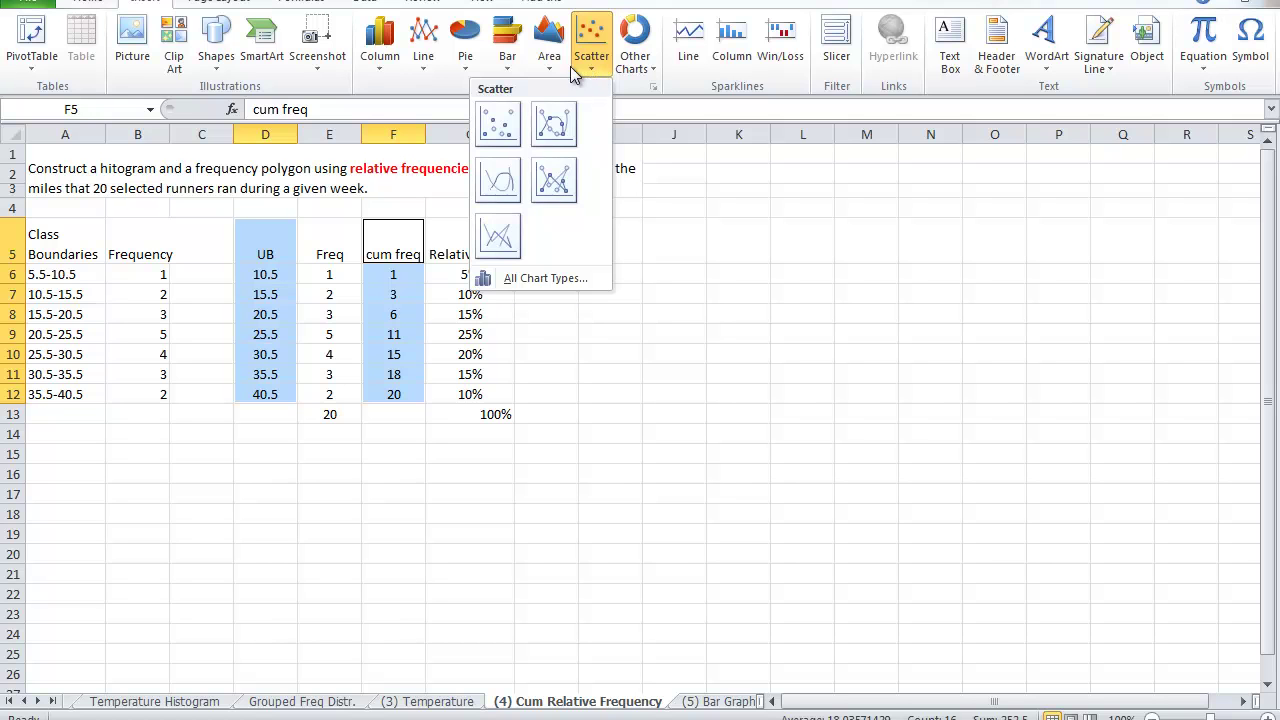
left_click(423, 66)
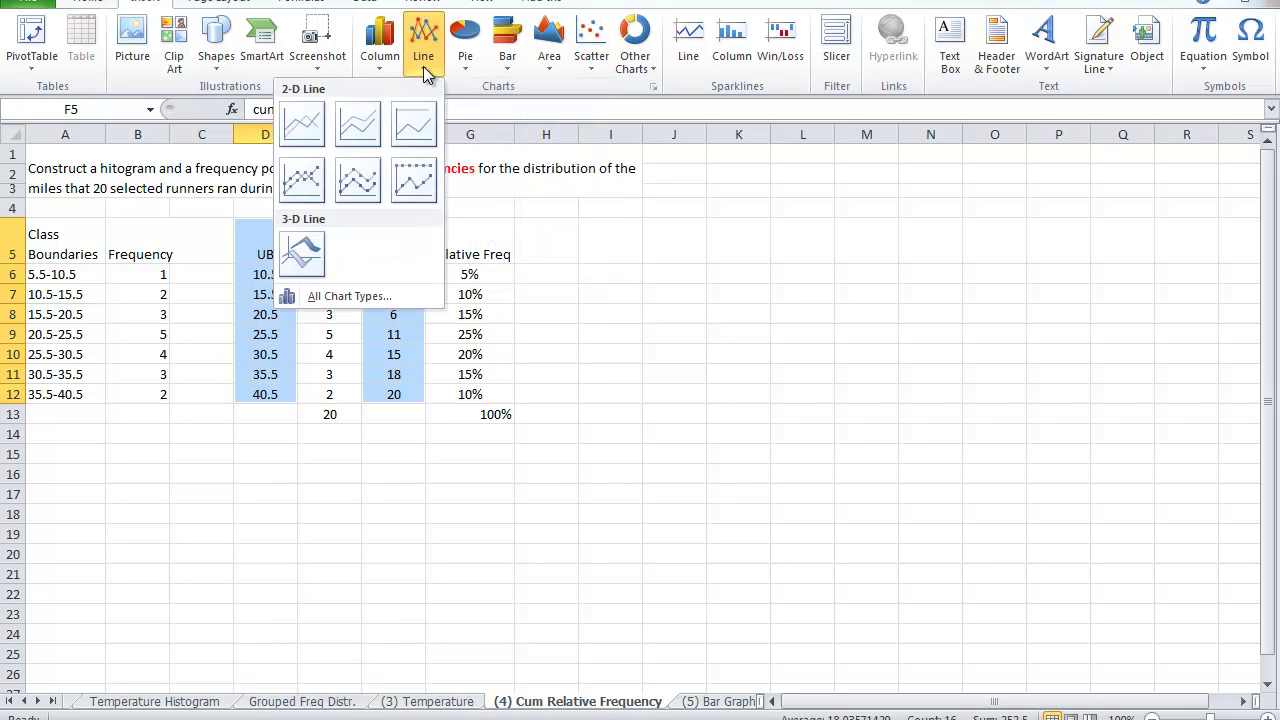
left_click(302, 126)
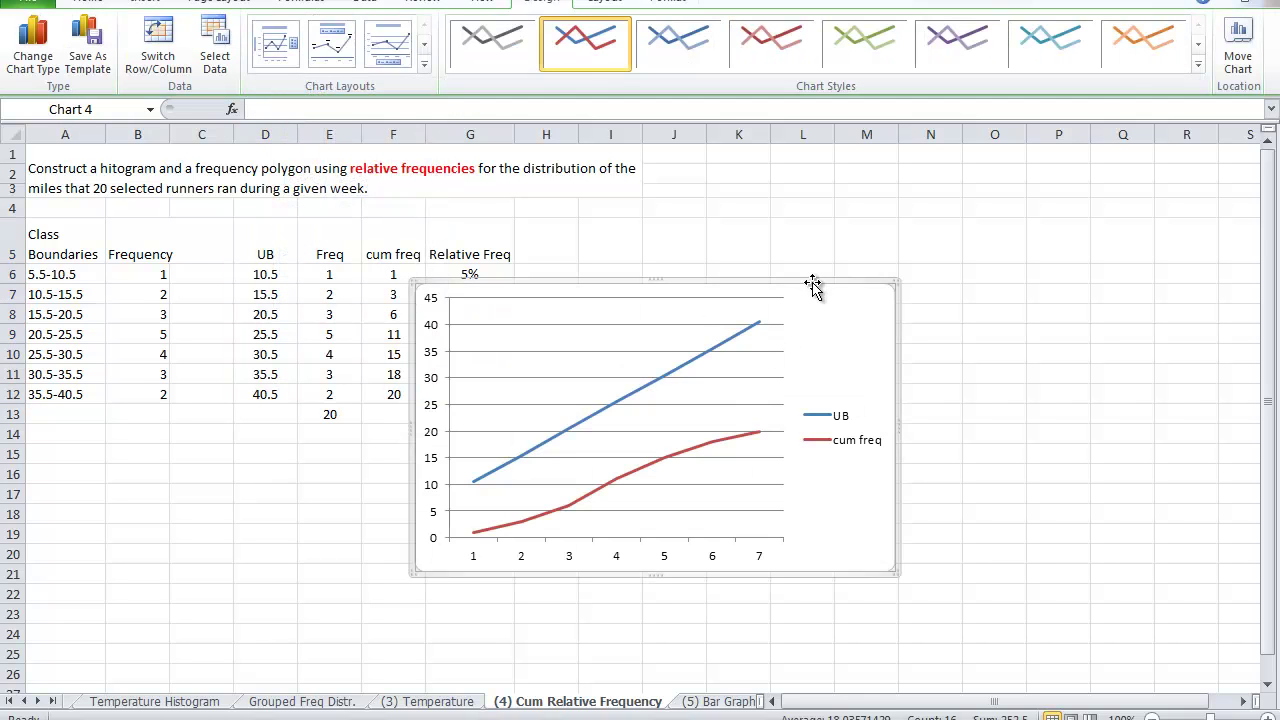
left_click_drag(812, 282, 999, 188)
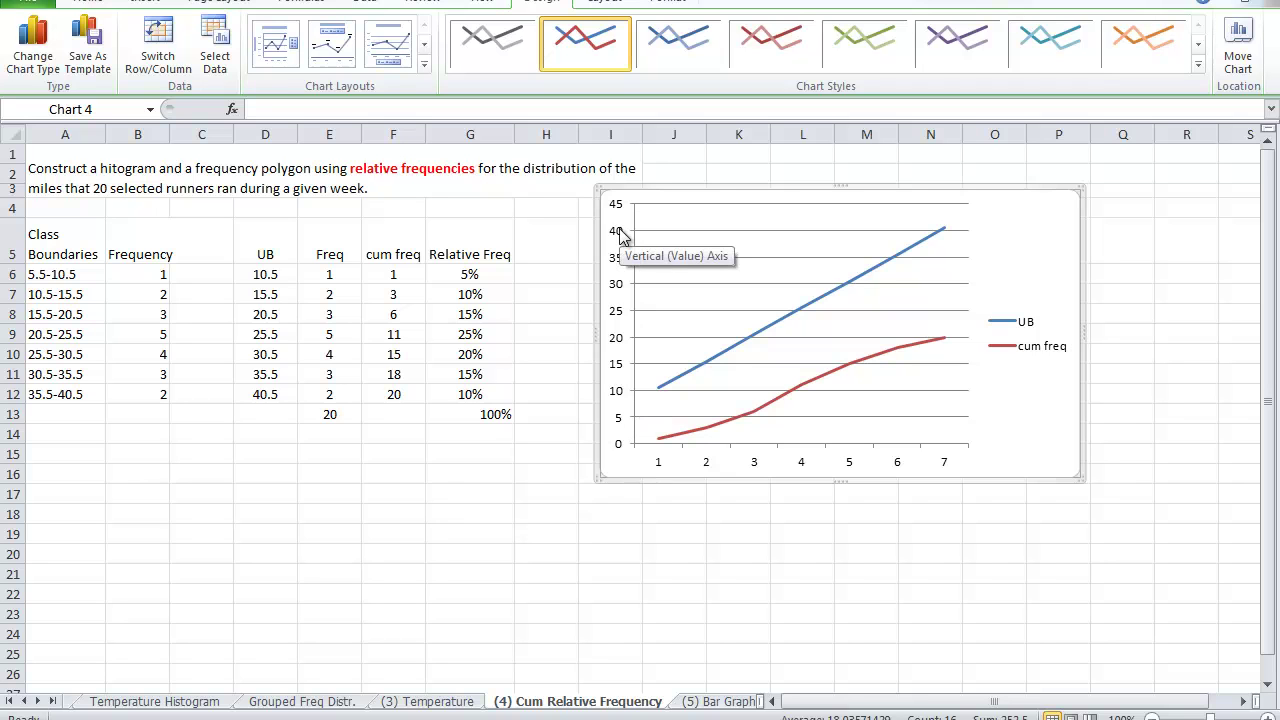
Step: In Select Data, remove the UB series and set D6:D12 as horizontal axis labels
right_click(1016, 231)
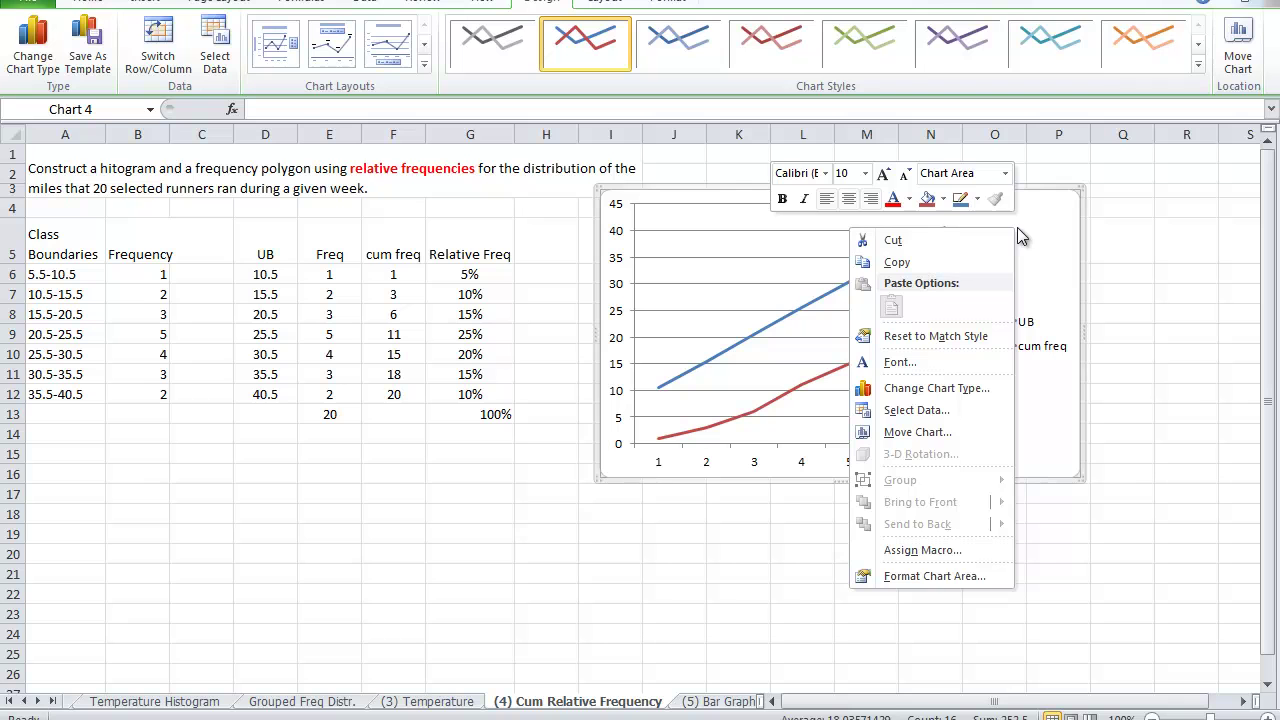
left_click(928, 410)
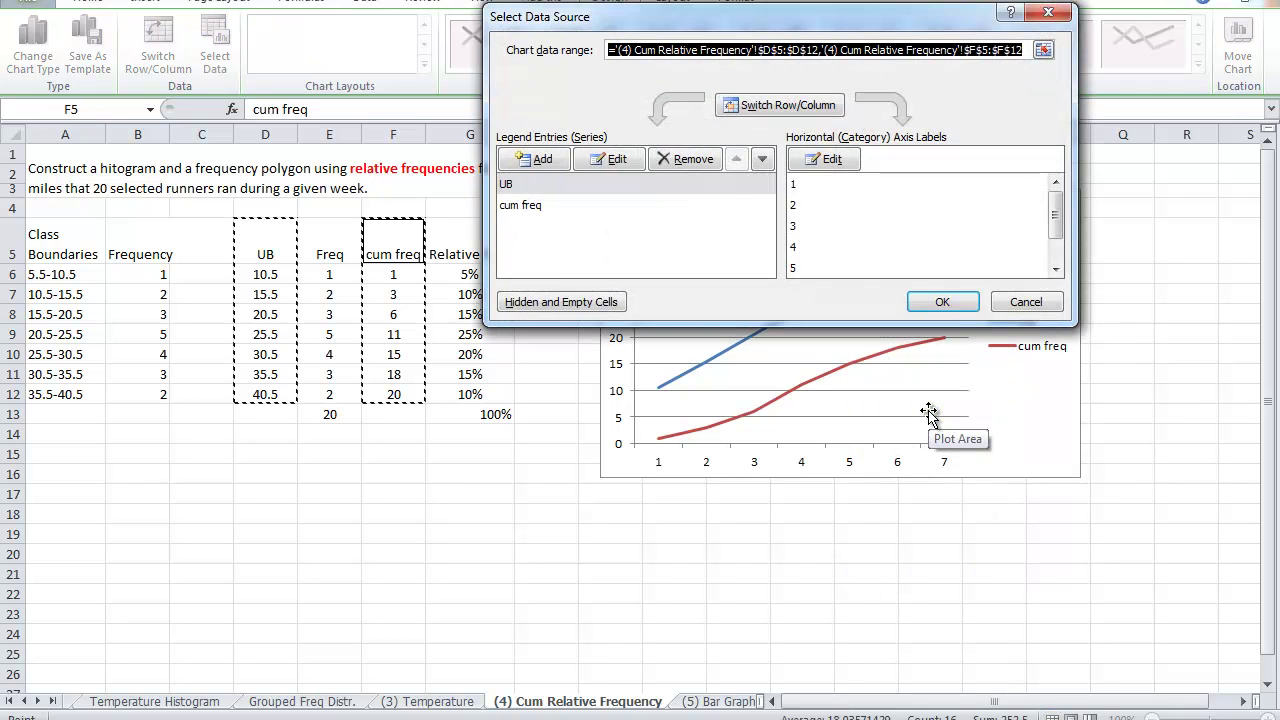
left_click(509, 188)
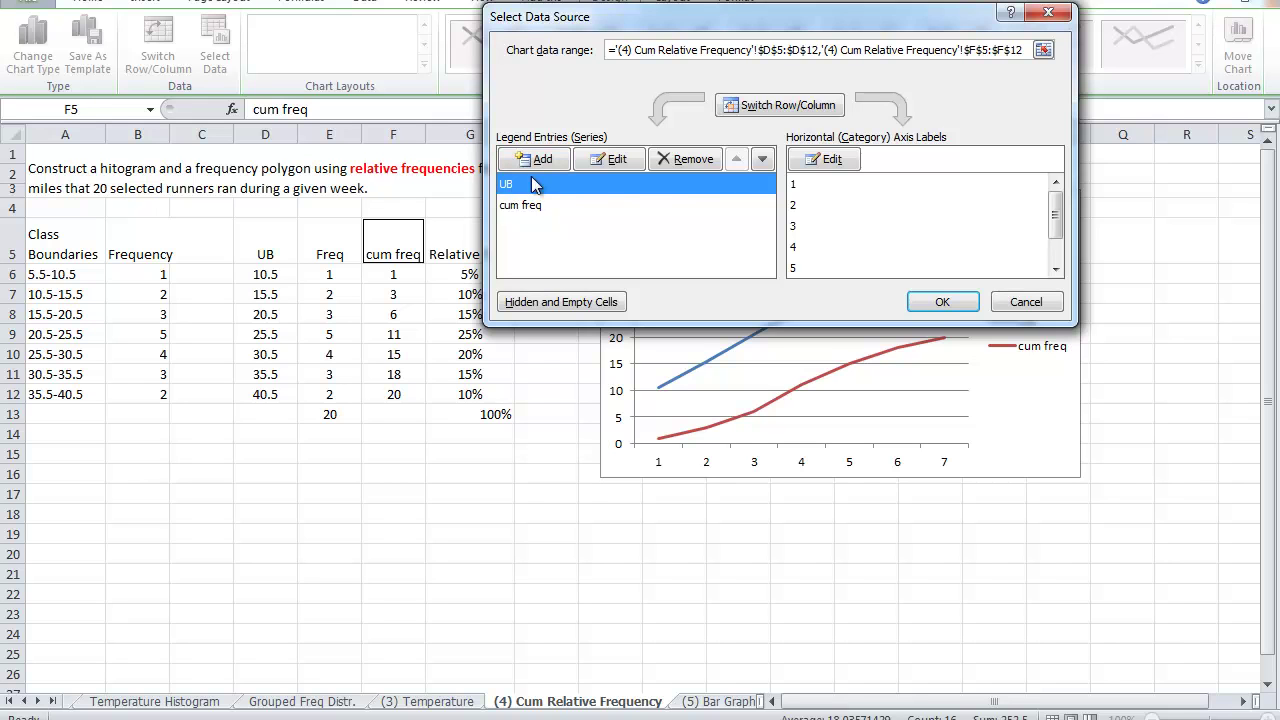
left_click(689, 163)
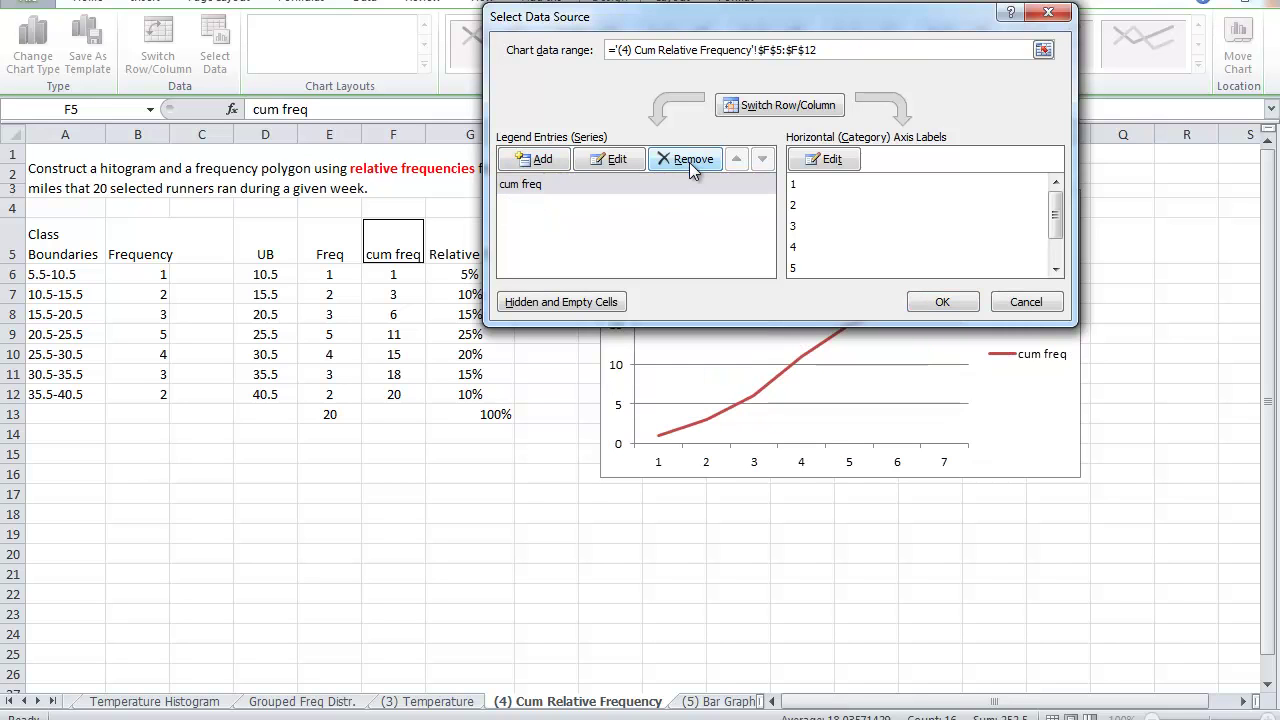
left_click(831, 160)
left_click_drag(268, 274, 273, 394)
left_click(799, 200)
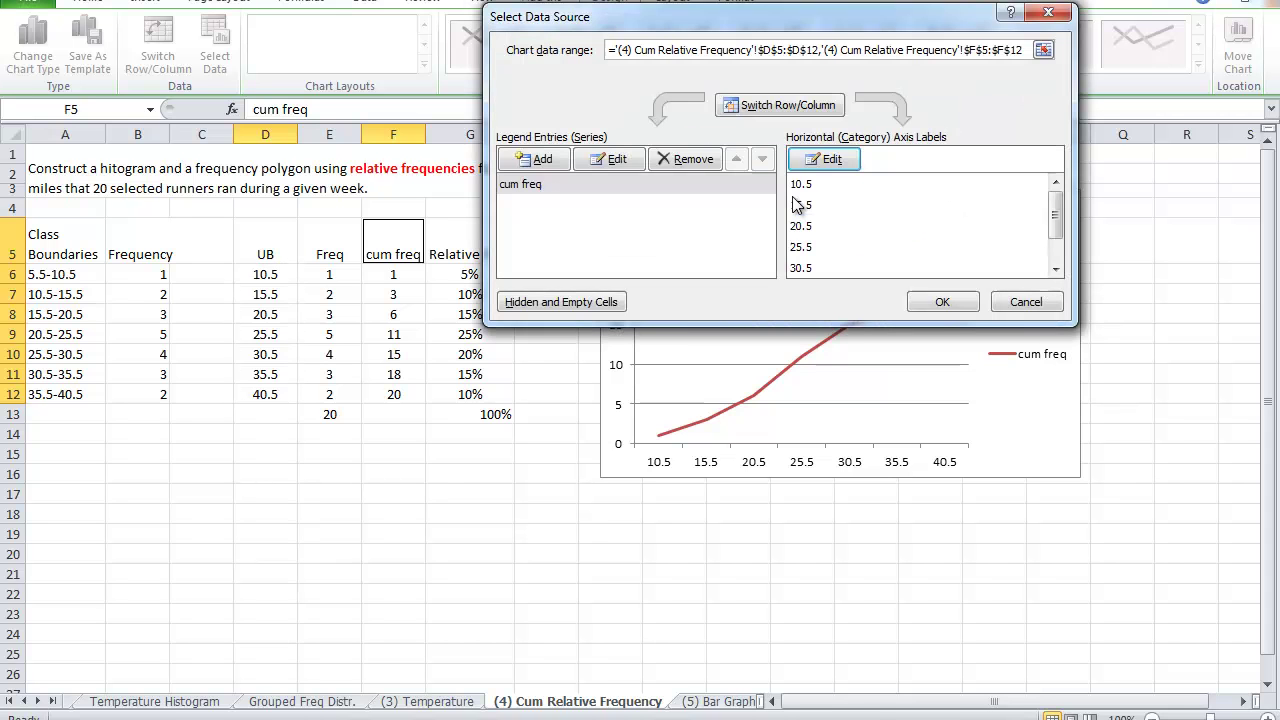
left_click(943, 302)
Step: Delete the chart legend and drag the bottom-left corner to enlarge the chart
left_click(1032, 362)
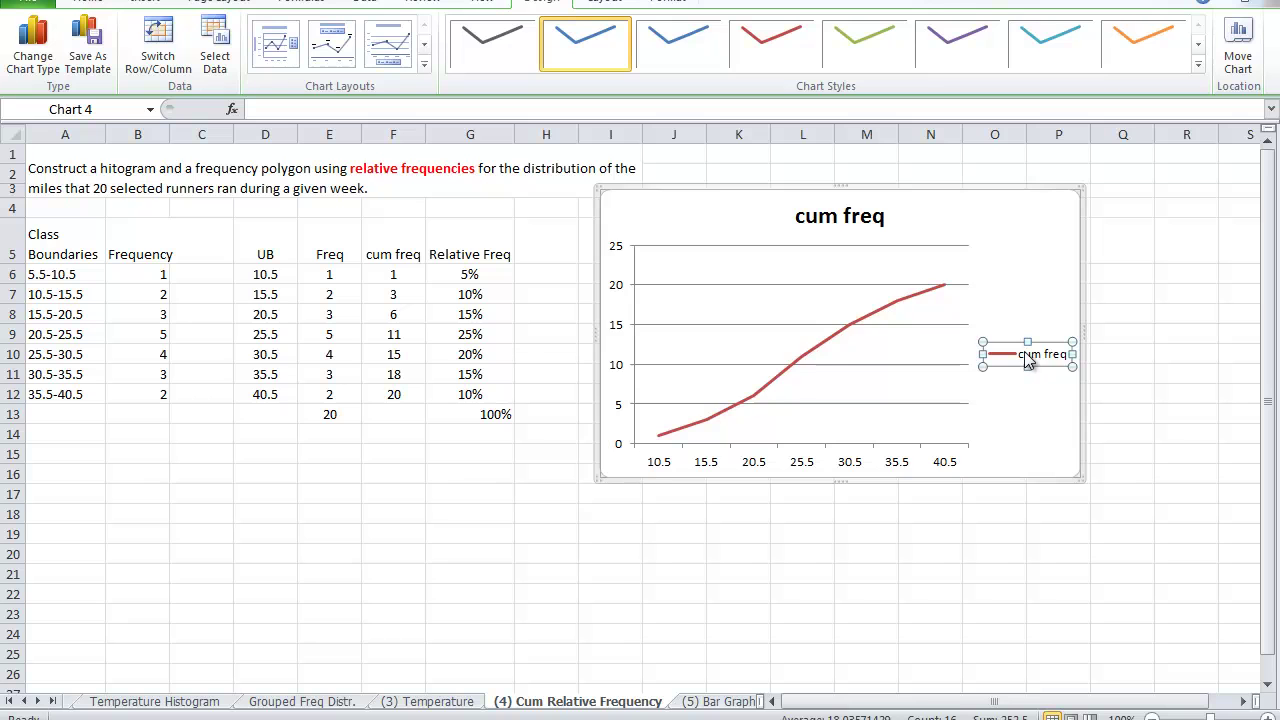
key("Delete")
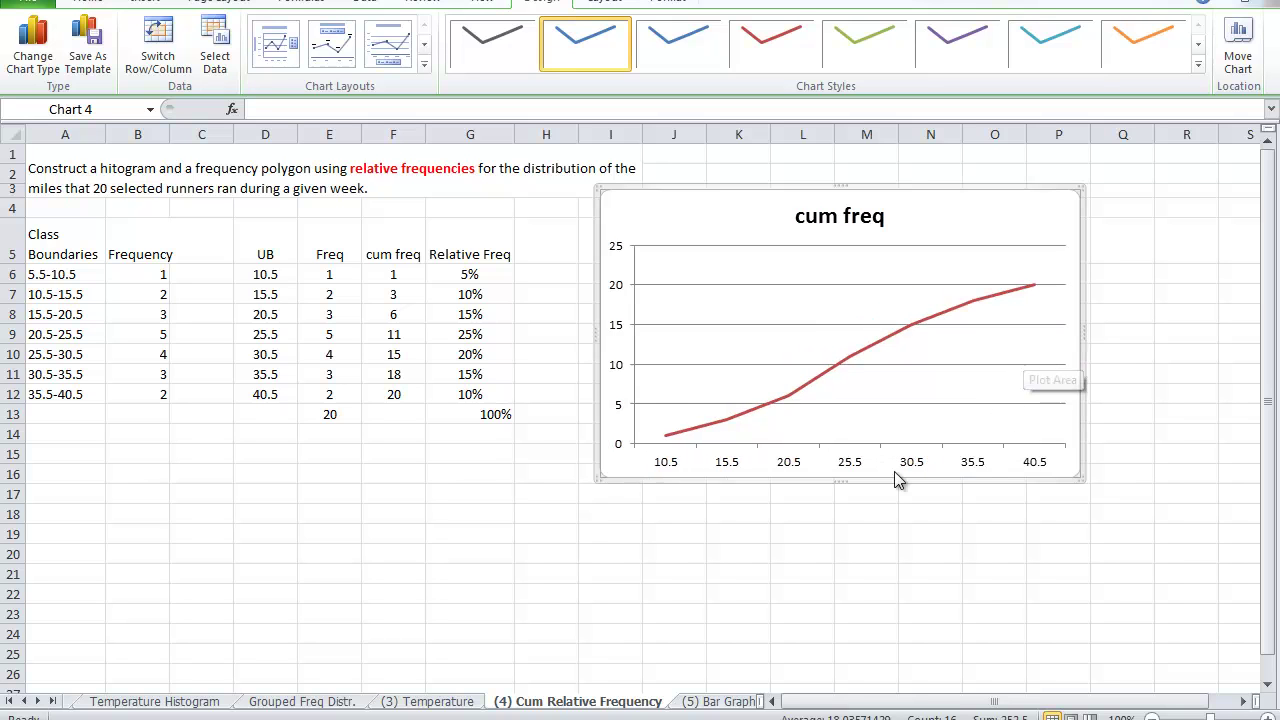
left_click_drag(599, 479, 531, 573)
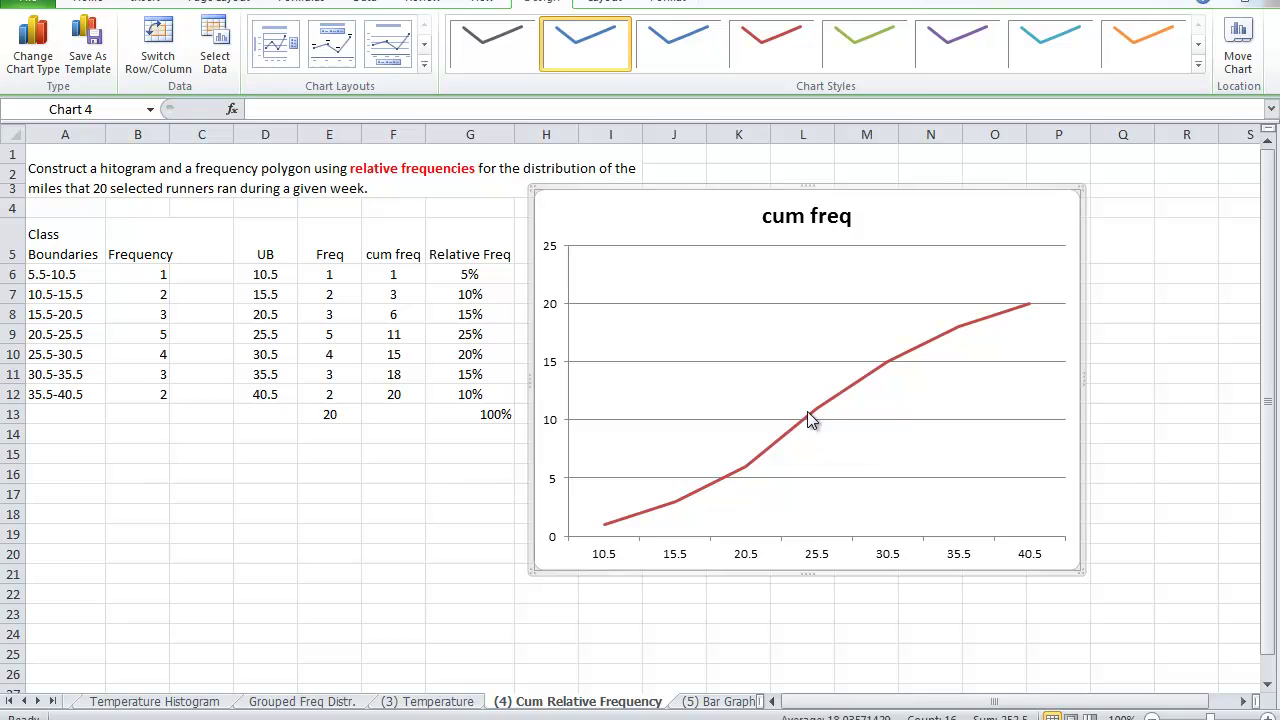
mouse_move(858, 390)
mouse_move(980, 335)
Step: Add a horizontal axis title 'Upper Boundaries' below the axis
left_click(607, 4)
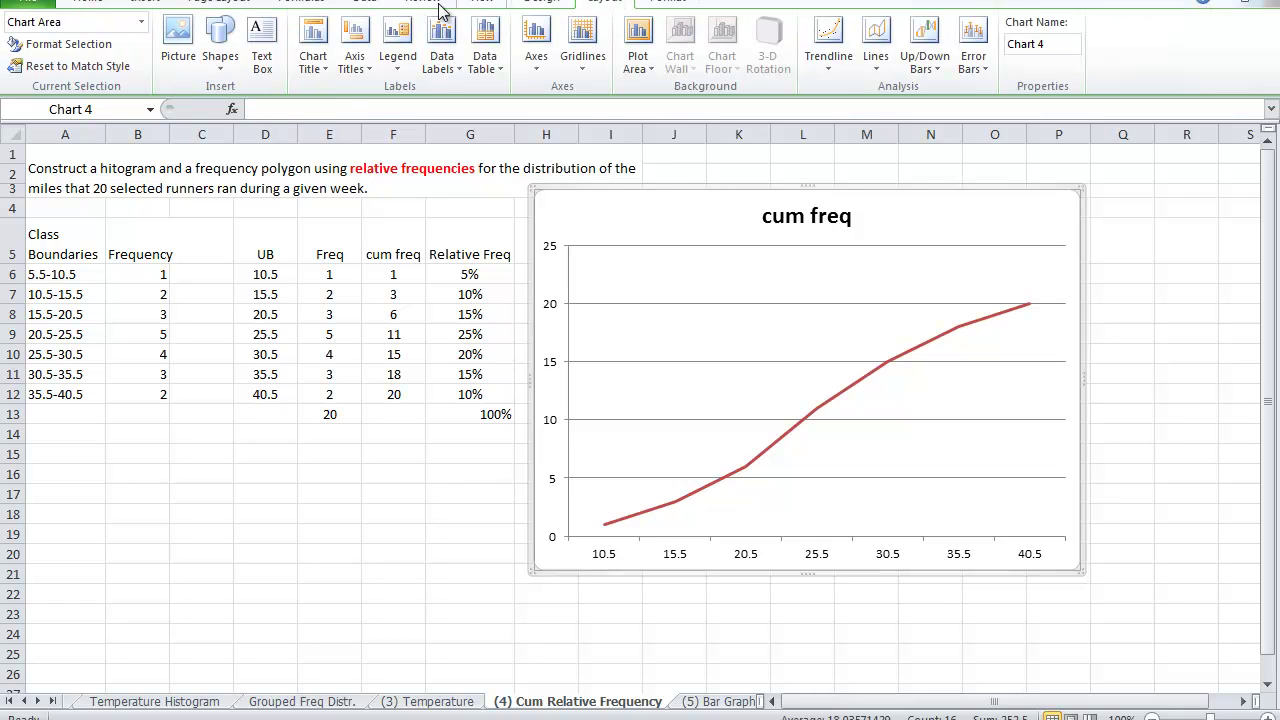
left_click(362, 67)
mouse_move(336, 89)
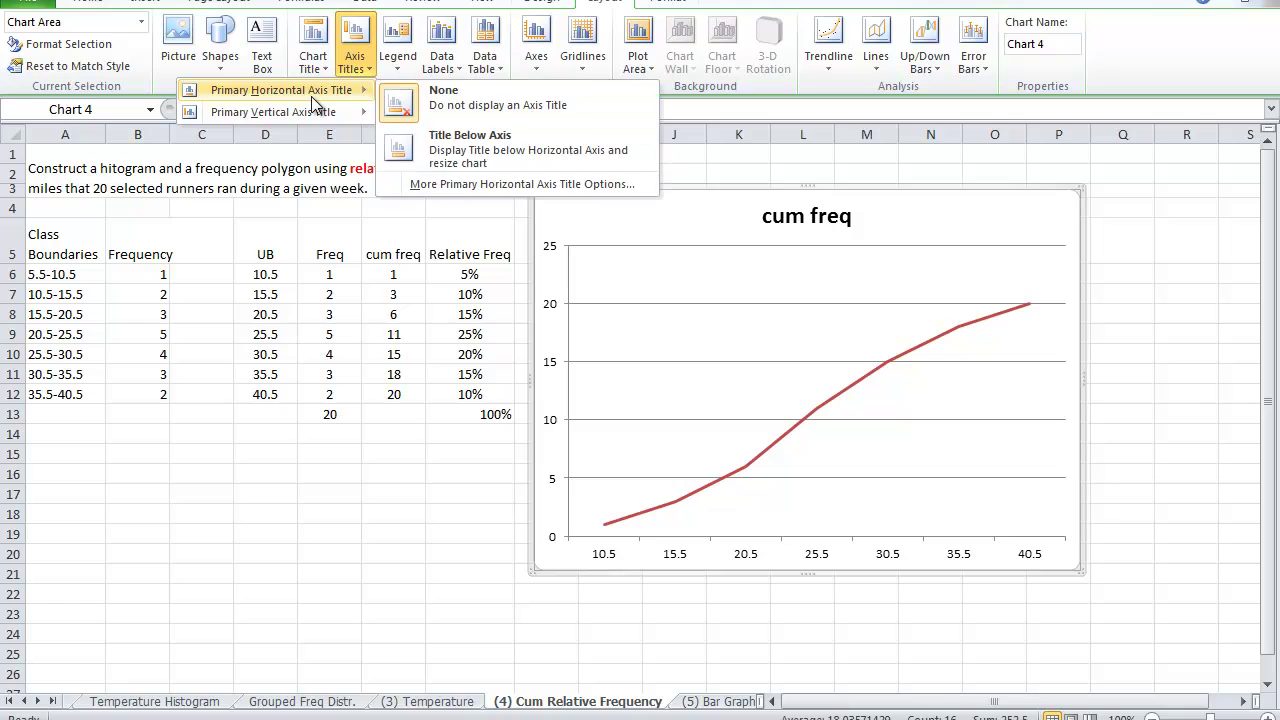
left_click(487, 154)
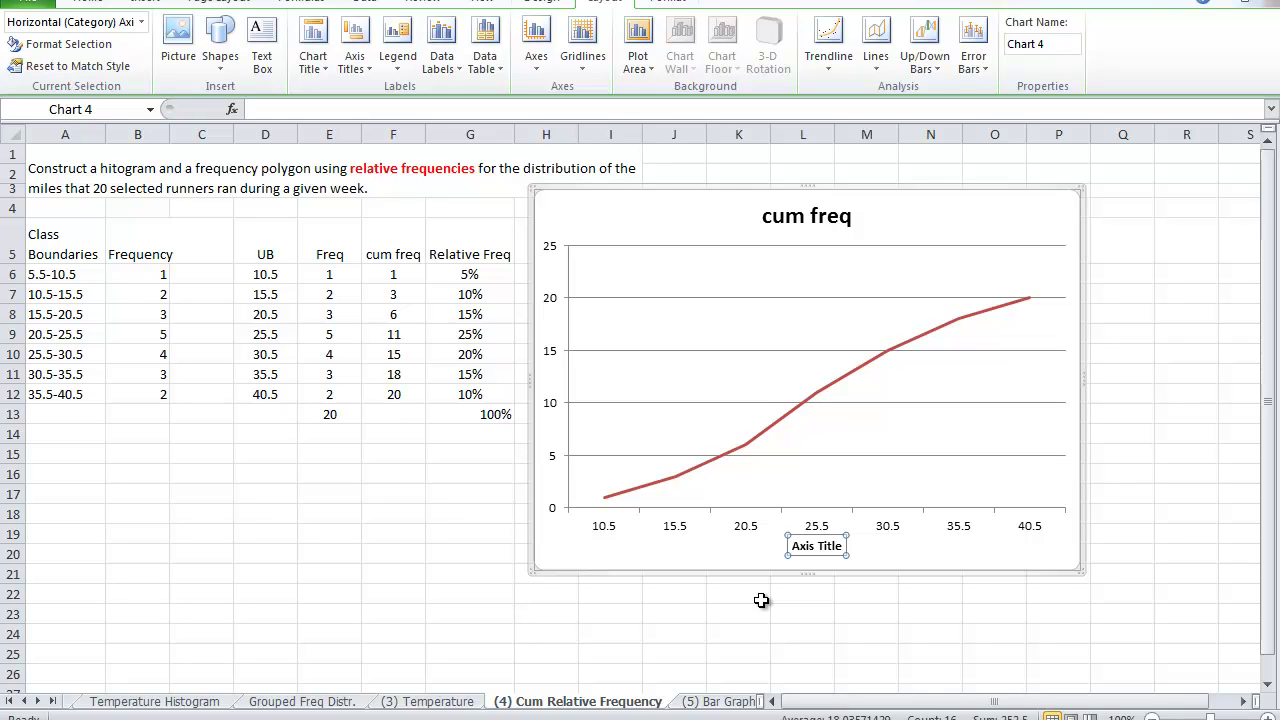
type("Upper Boundaries")
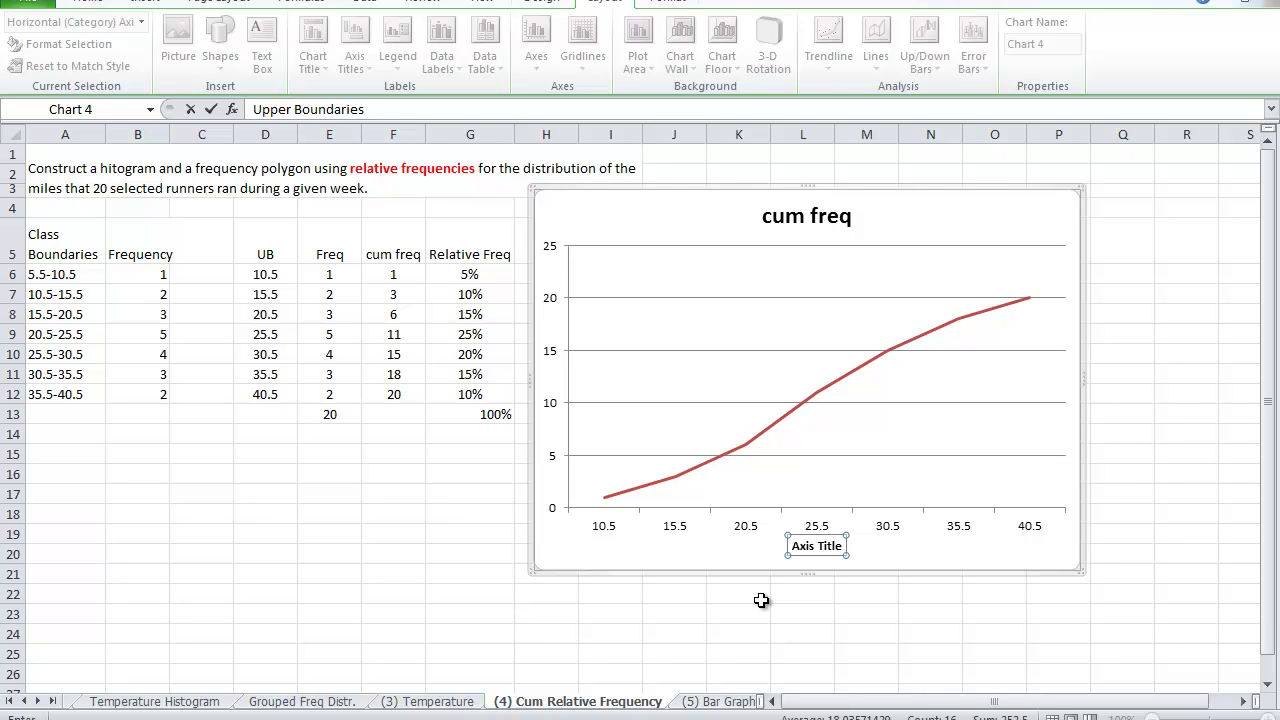
key("Return")
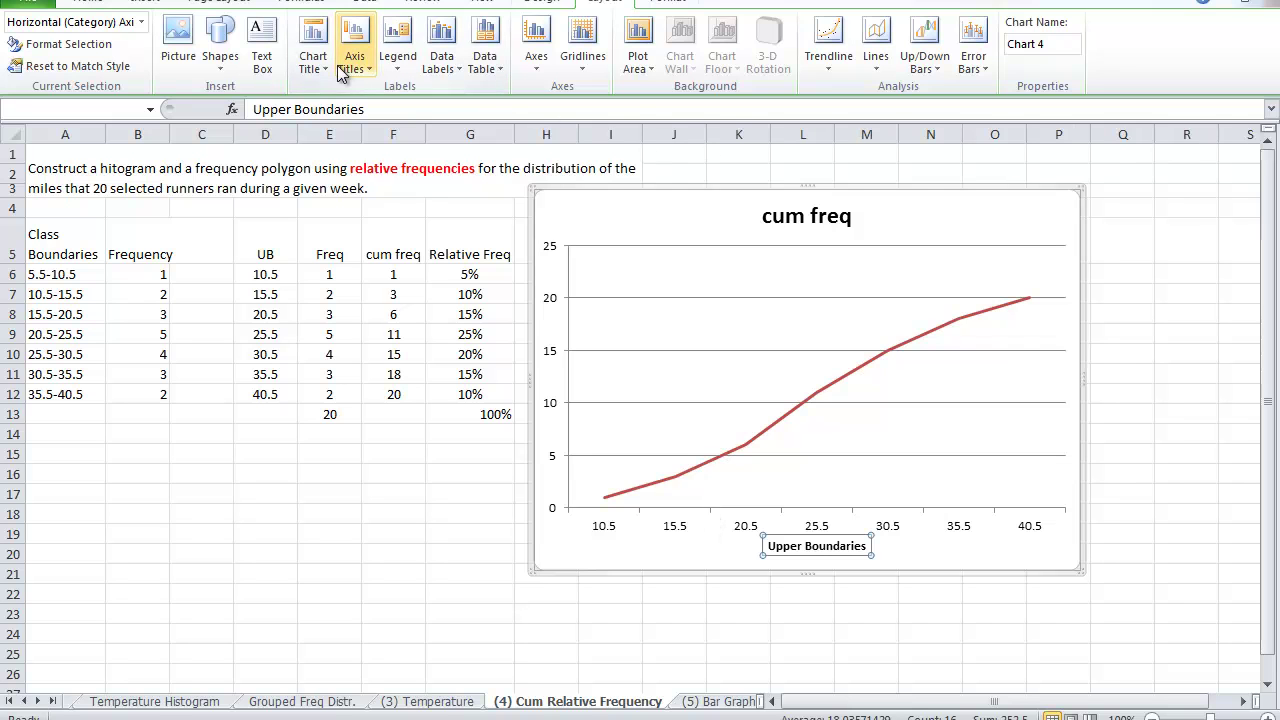
Step: Add a rotated vertical axis title 'Cumulative frequency' and delete the 'cum freq' chart title
left_click(369, 68)
mouse_move(356, 114)
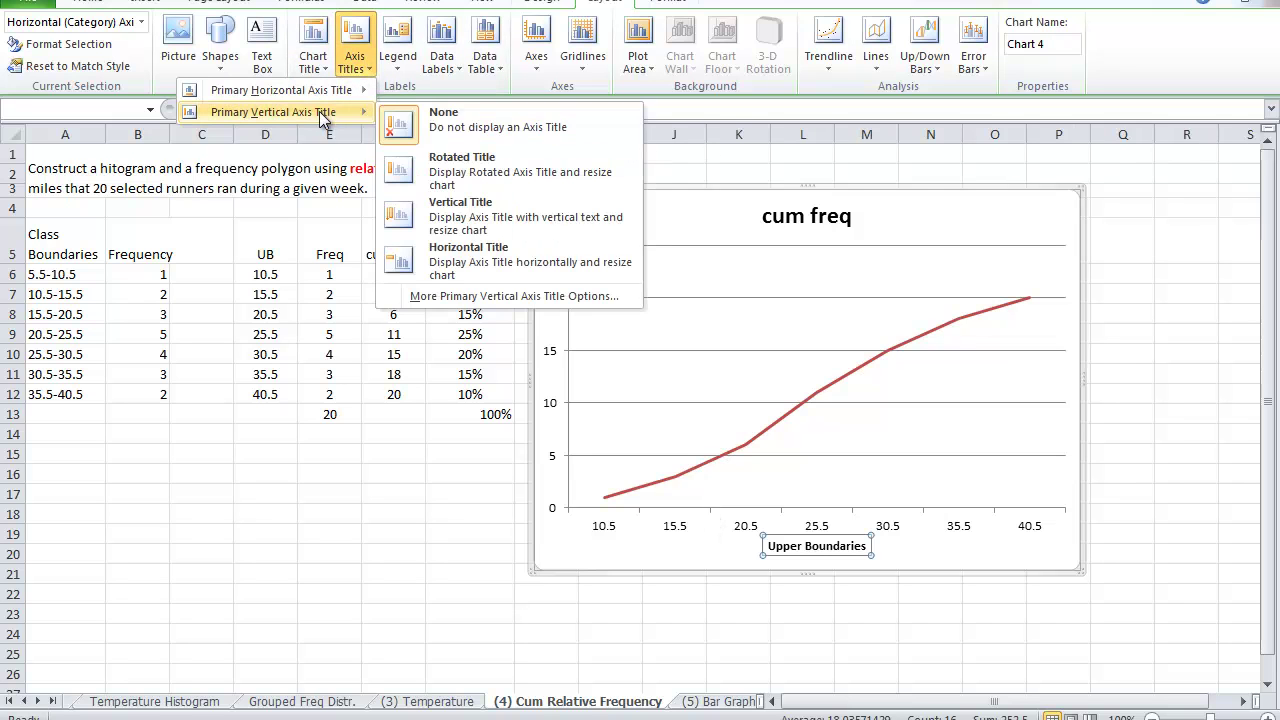
left_click(445, 174)
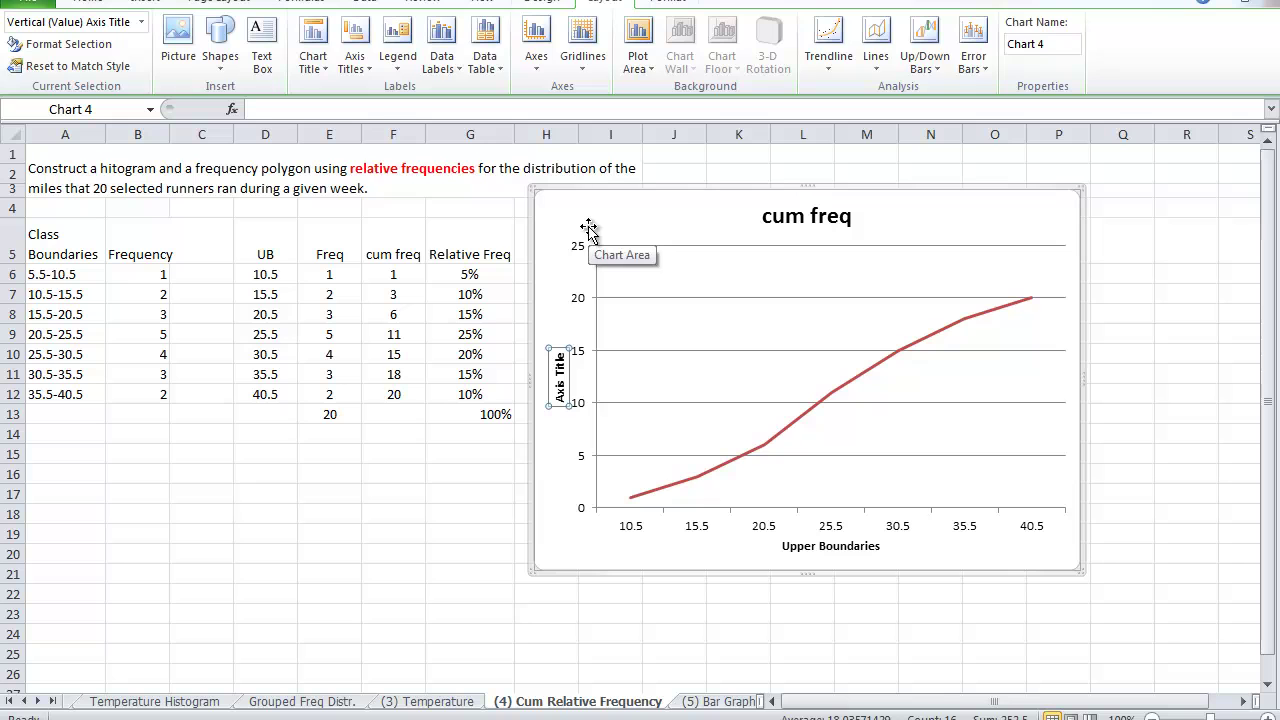
type("Fr")
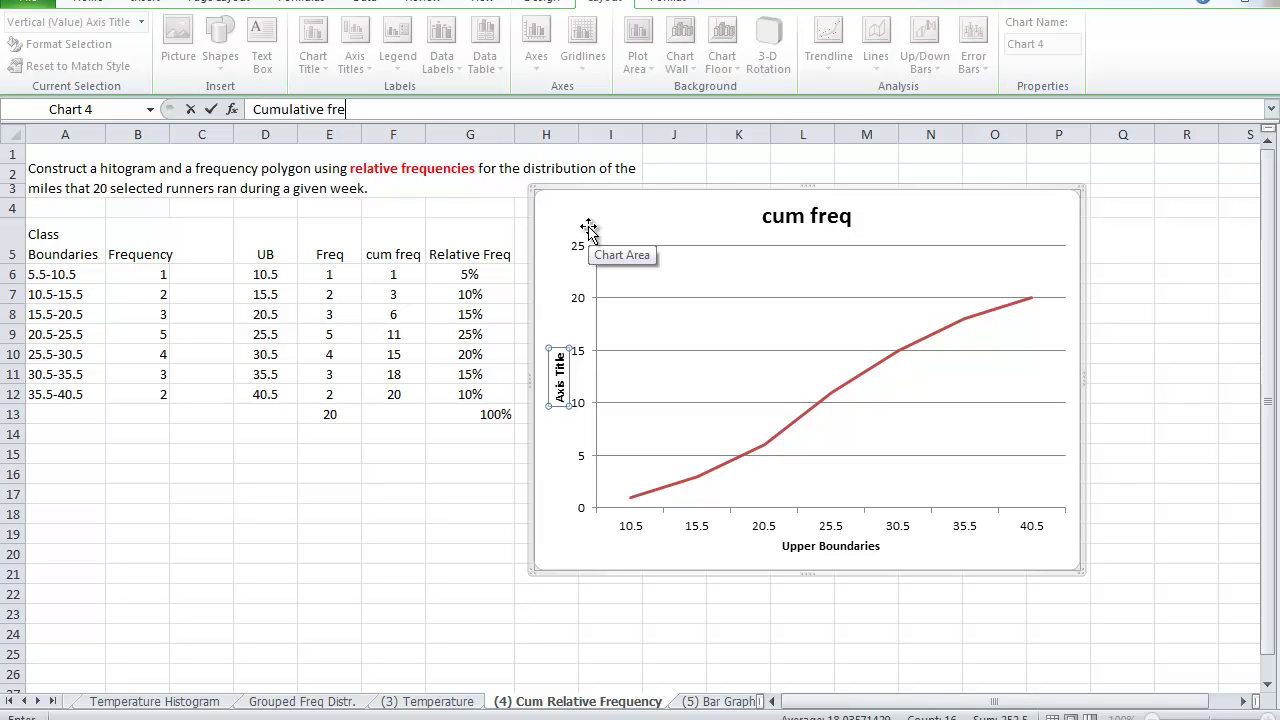
type("y")
key("Return")
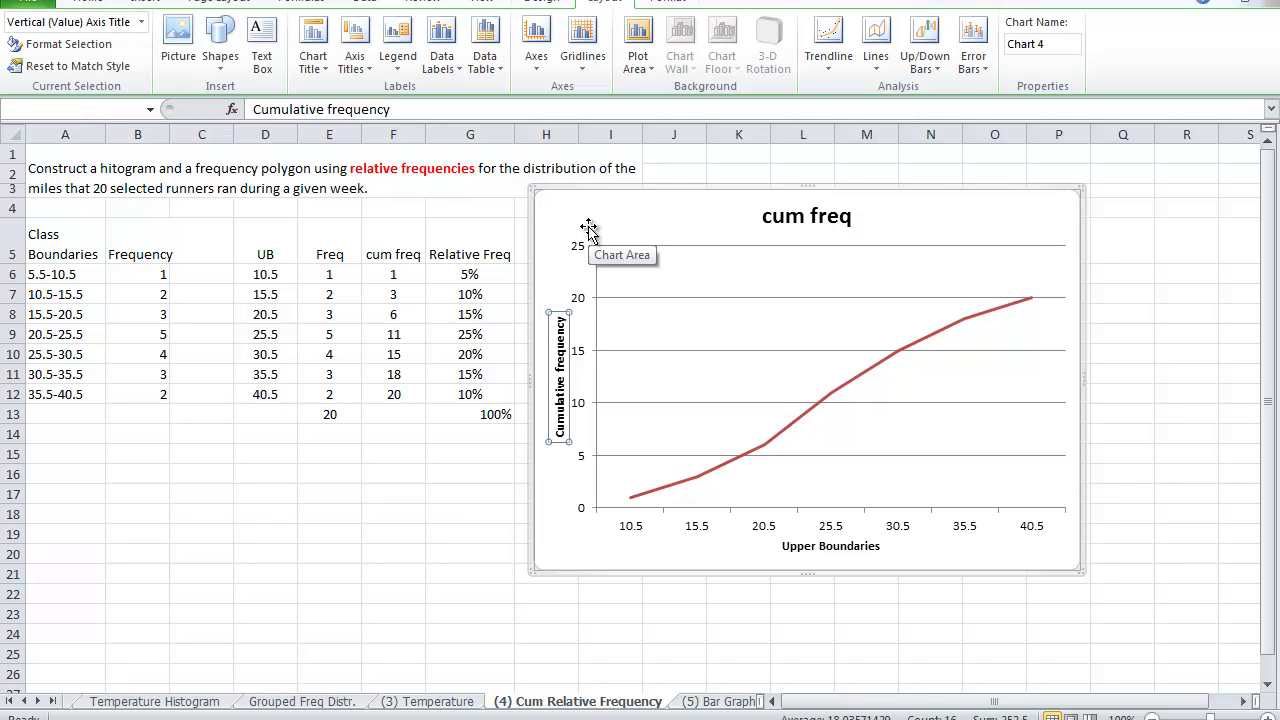
left_click(815, 216)
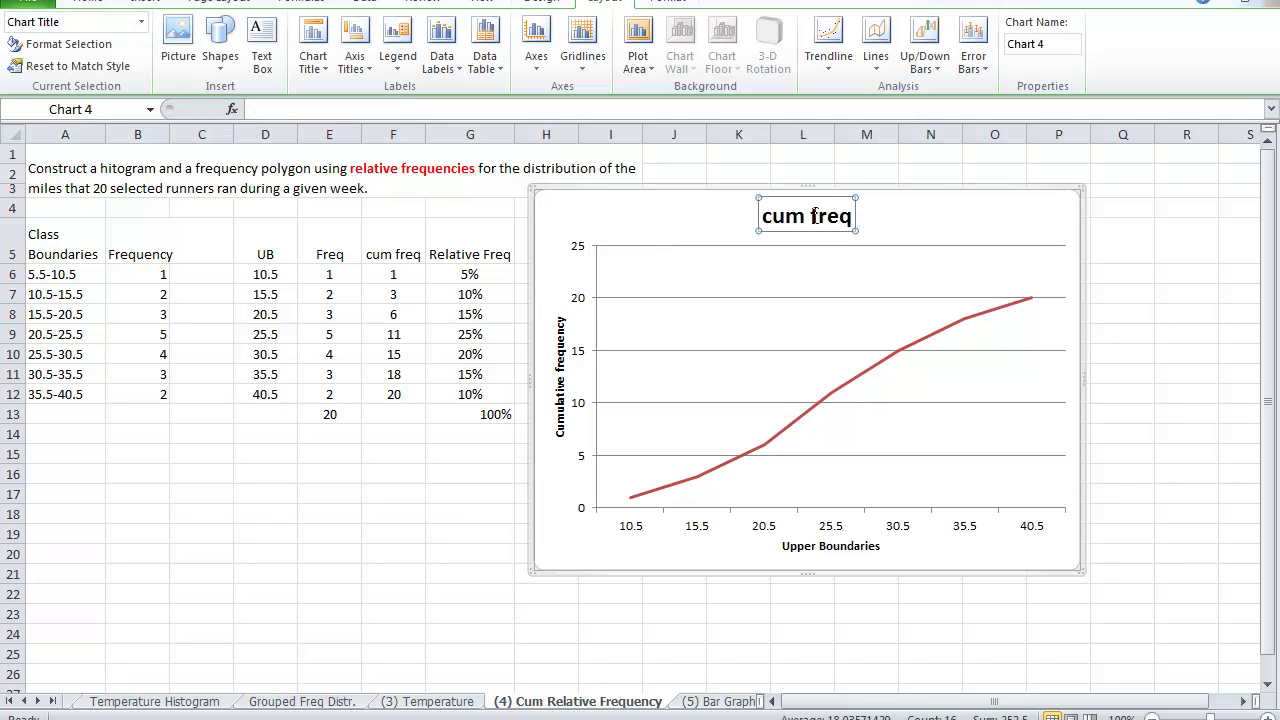
key("Delete")
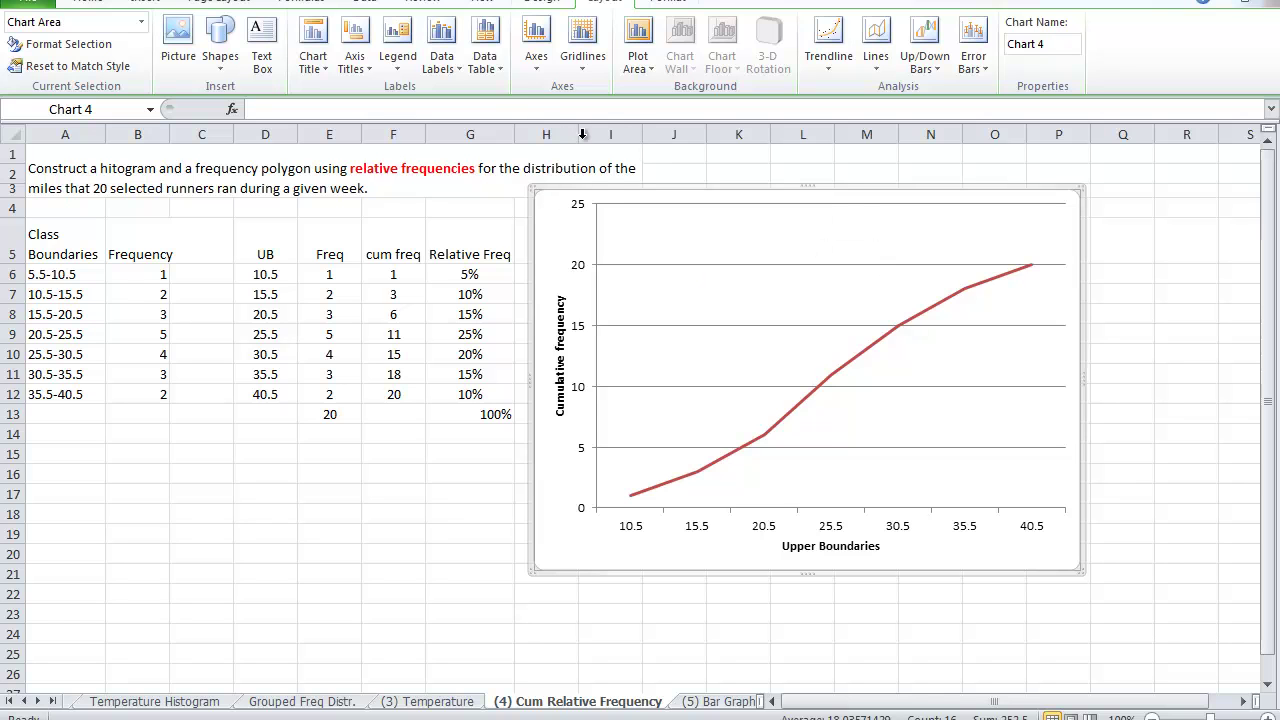
Step: Leave axes and gridlines unchanged, shift the chart further right and enlarge it from its lower-left corner
left_click(536, 70)
mouse_move(502, 90)
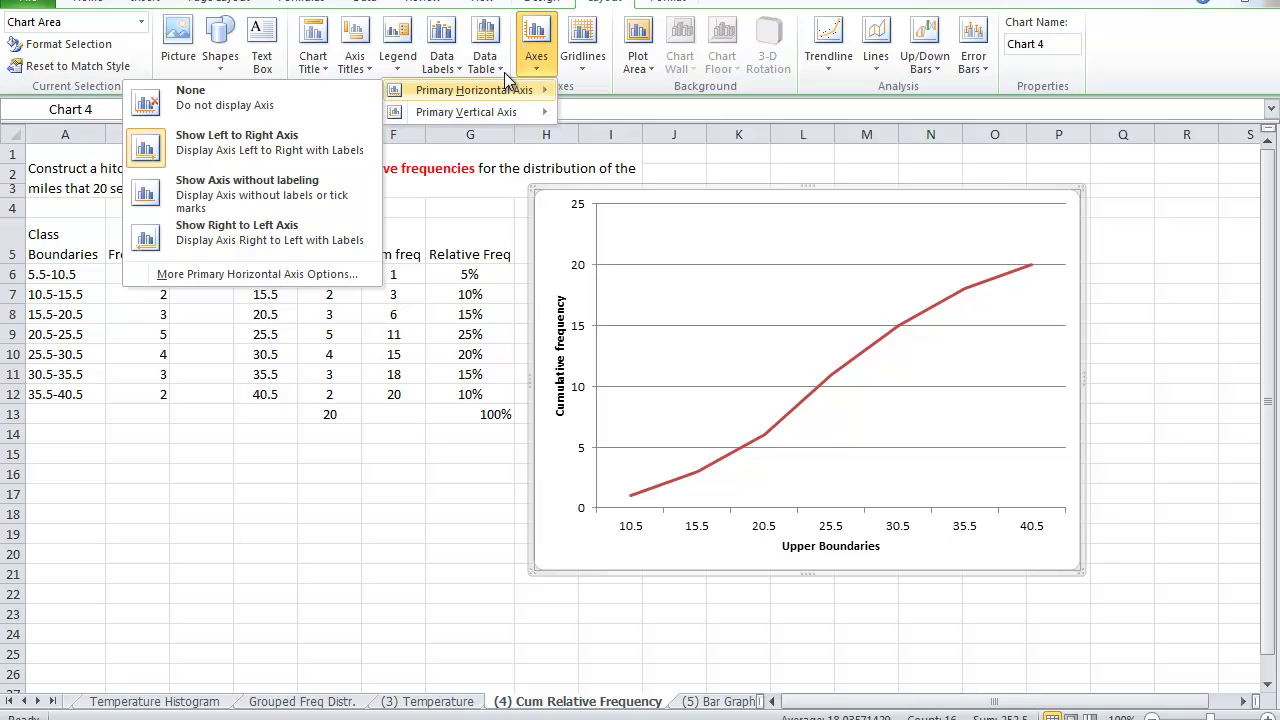
left_click(593, 75)
mouse_move(550, 86)
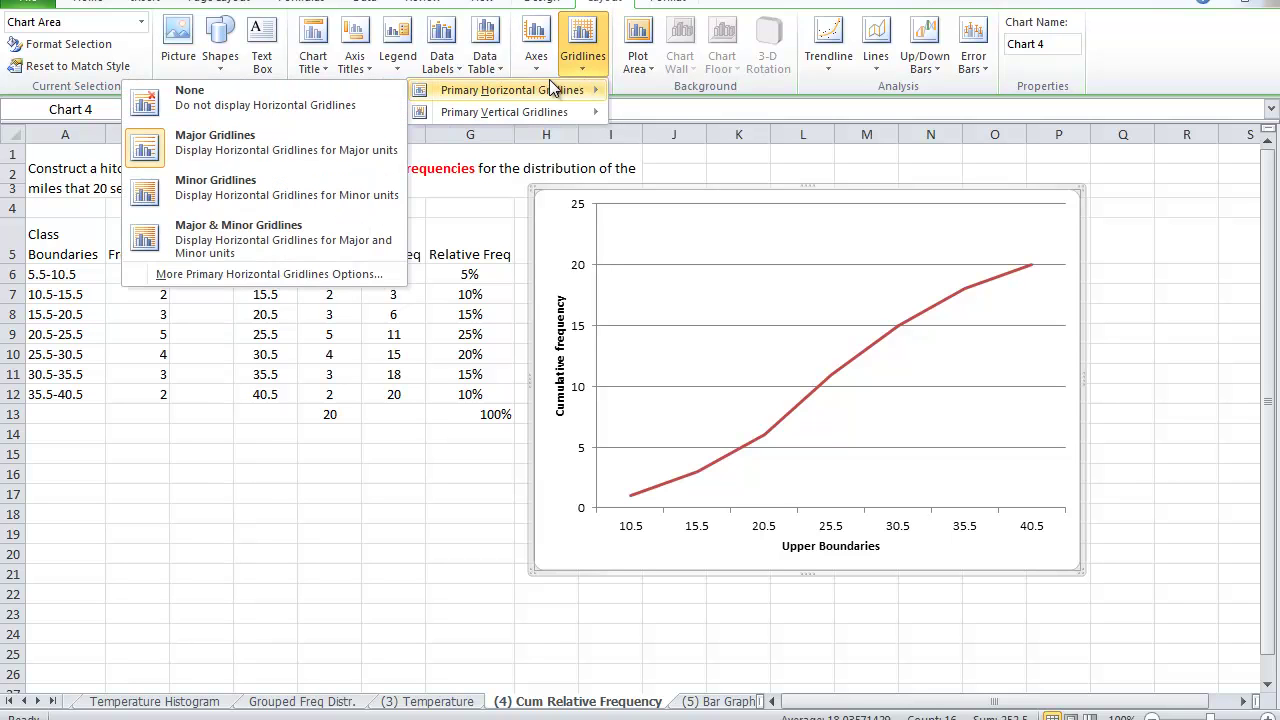
left_click(757, 229)
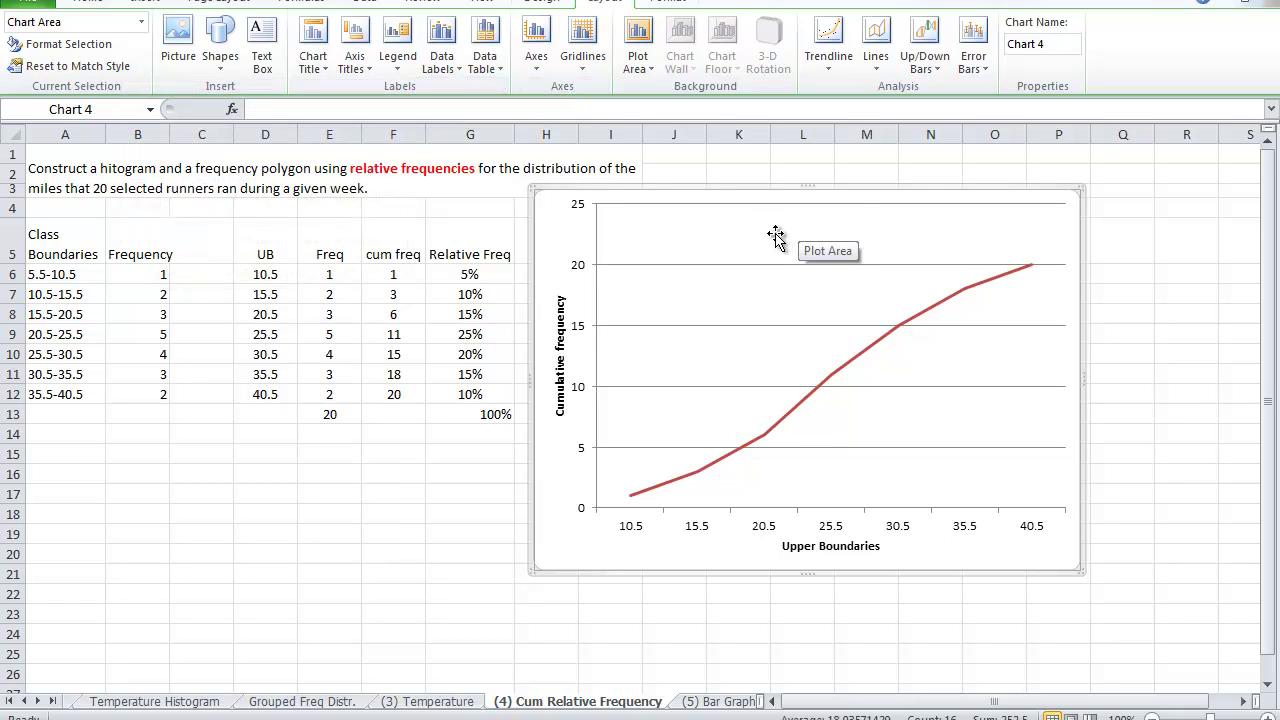
left_click_drag(866, 187, 950, 179)
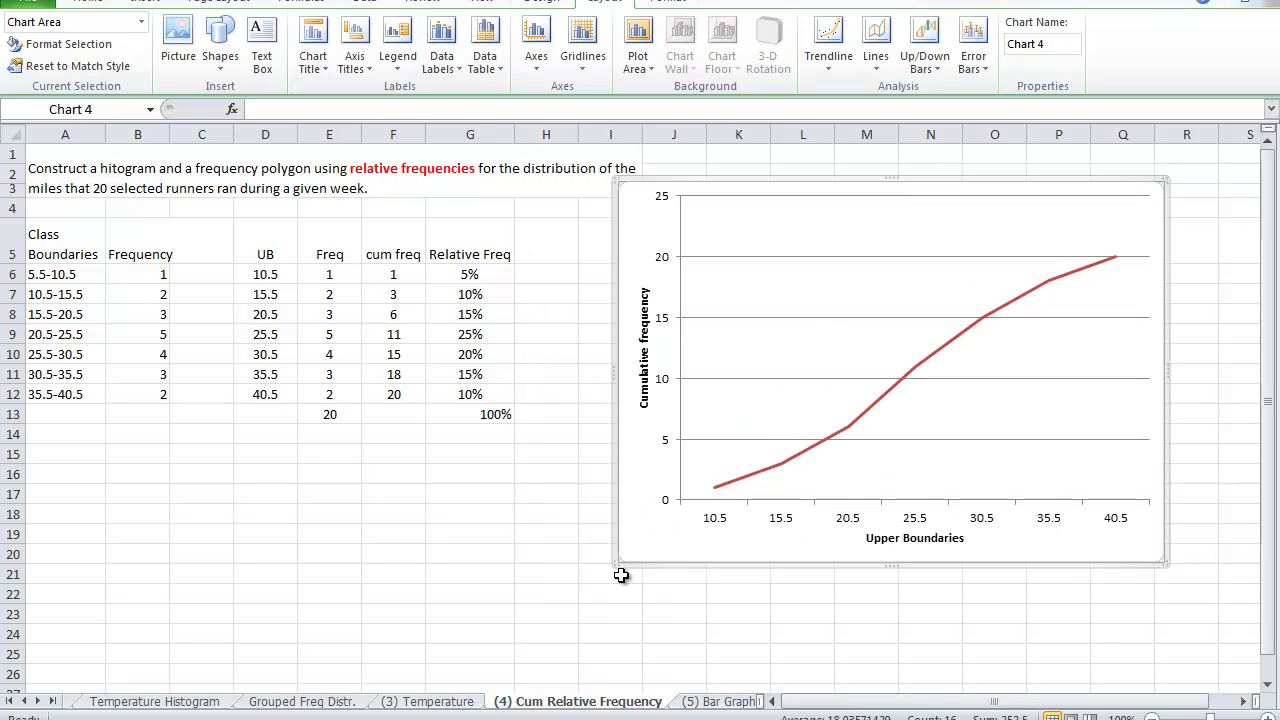
left_click_drag(621, 569, 586, 600)
Step: Enlarge the font of the Upper Boundaries axis title
left_click(905, 580)
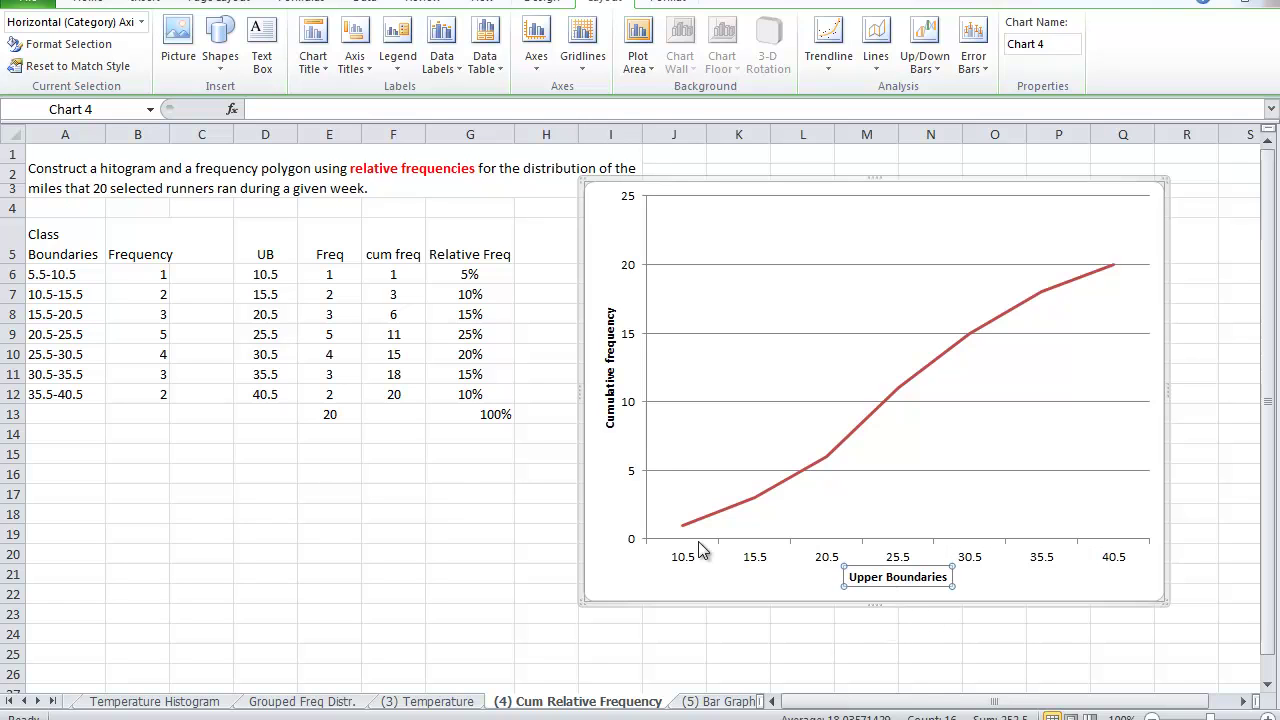
left_click(94, 3)
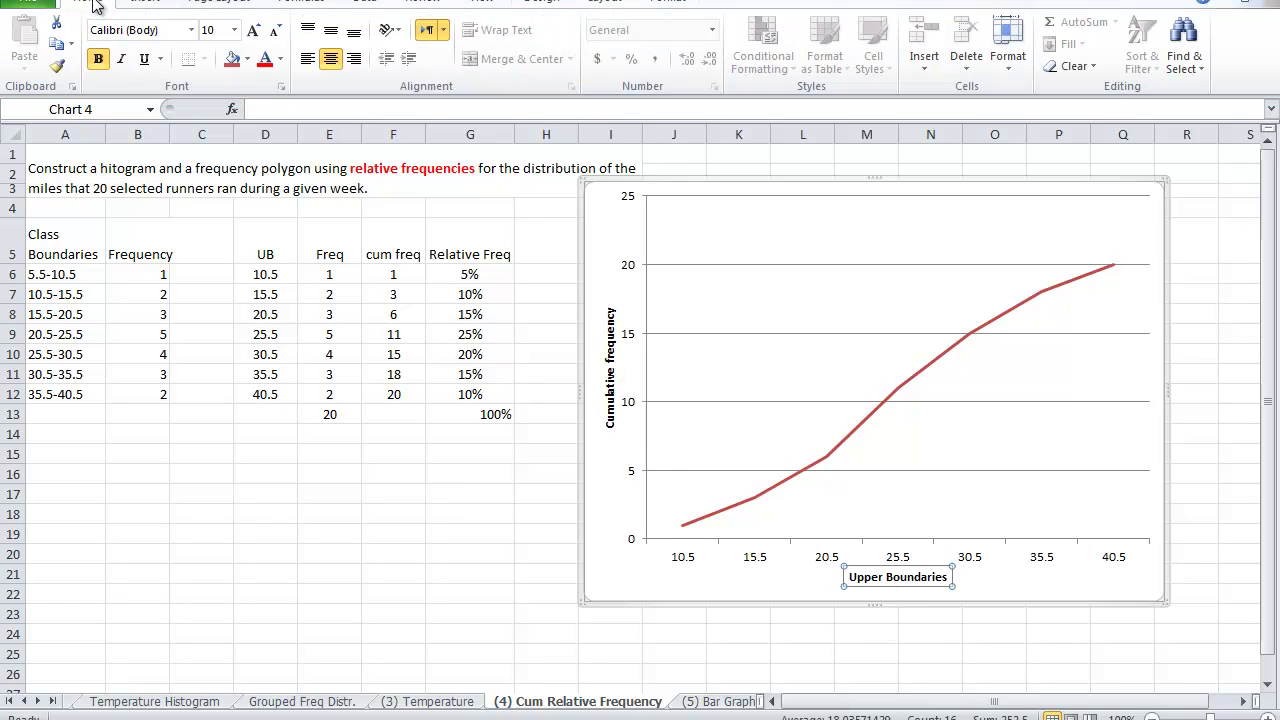
left_click(254, 30)
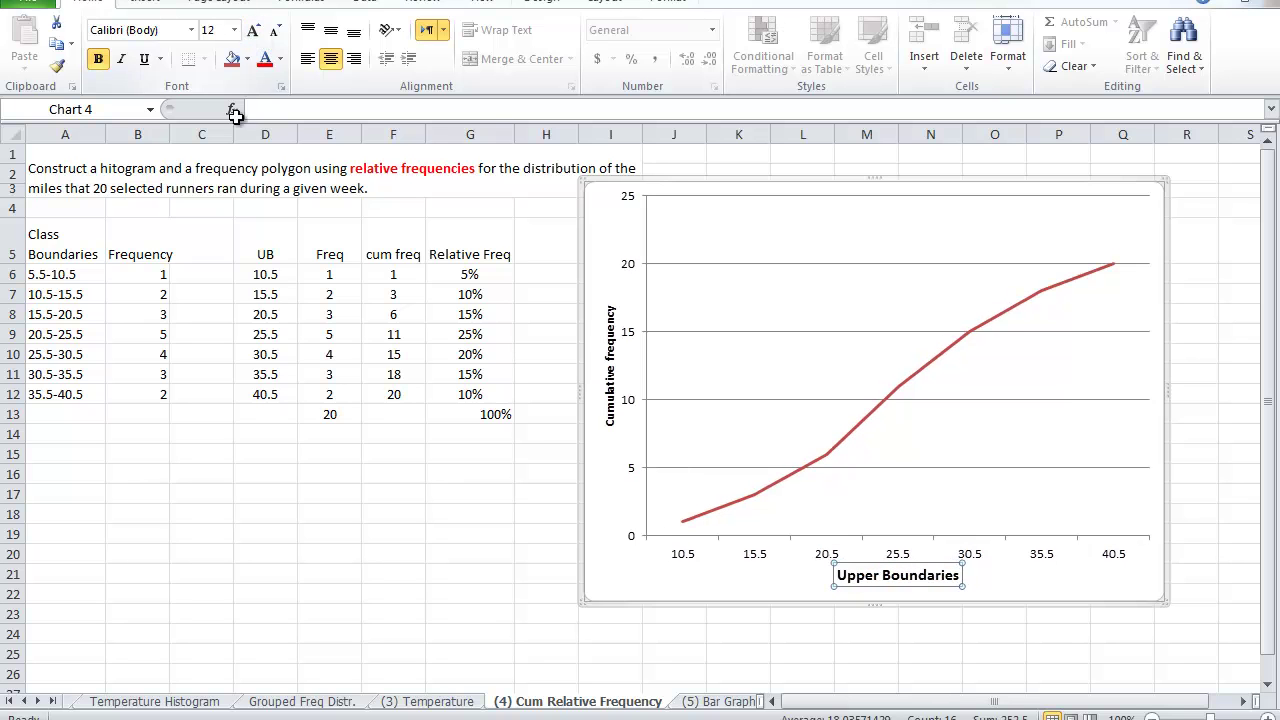
Step: Increase the Cumulative frequency axis title's font size to 16 pt
left_click(610, 345)
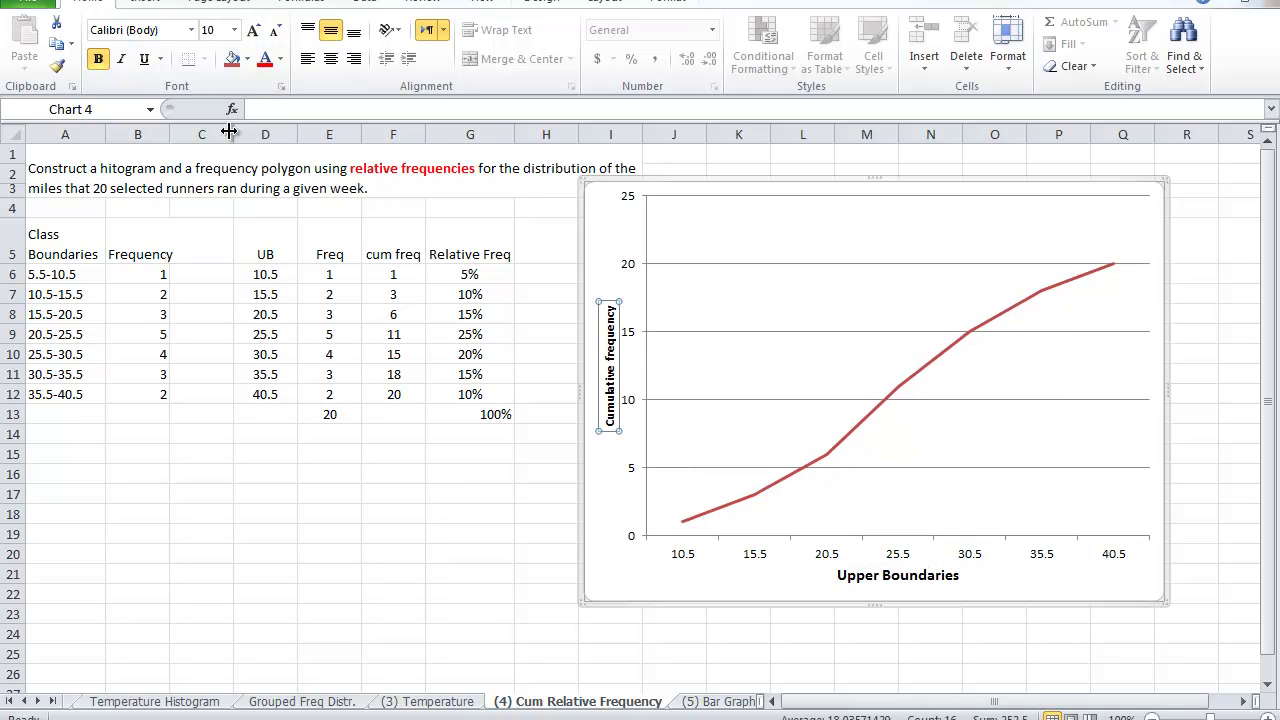
left_click(255, 32)
left_click(255, 32)
left_click(255, 32)
left_click(255, 32)
left_click(255, 32)
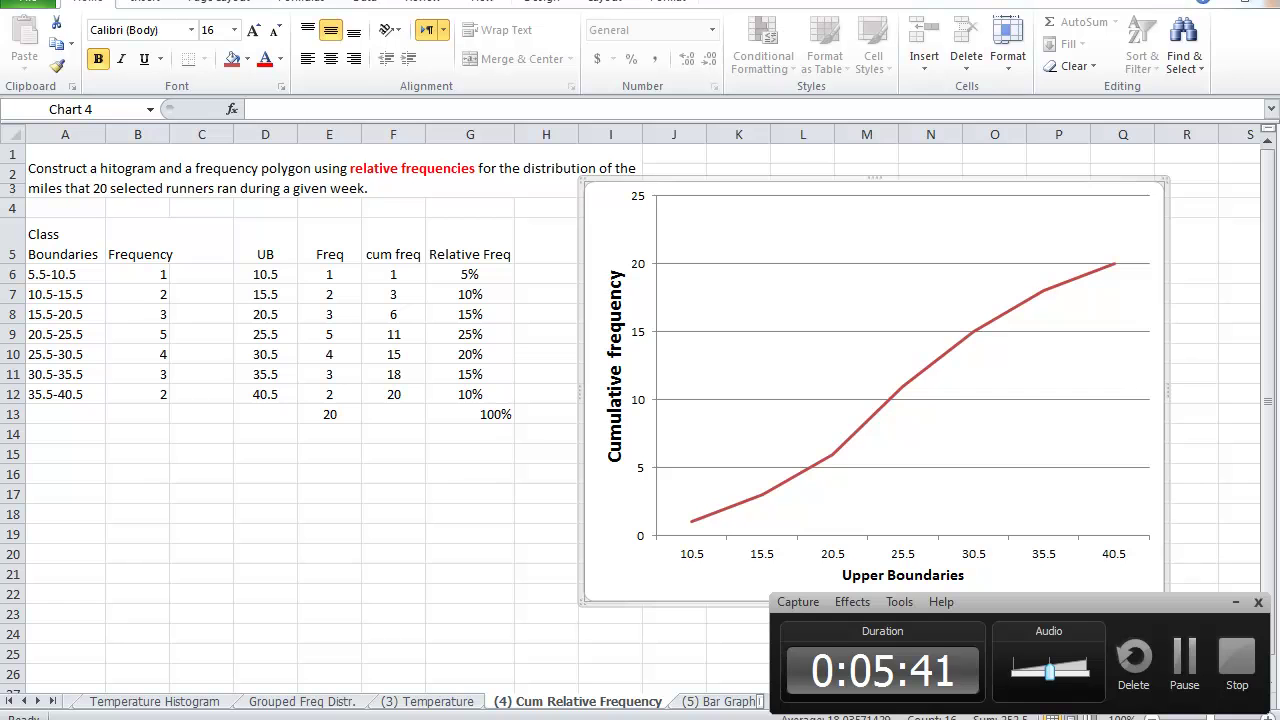
left_click(978, 420)
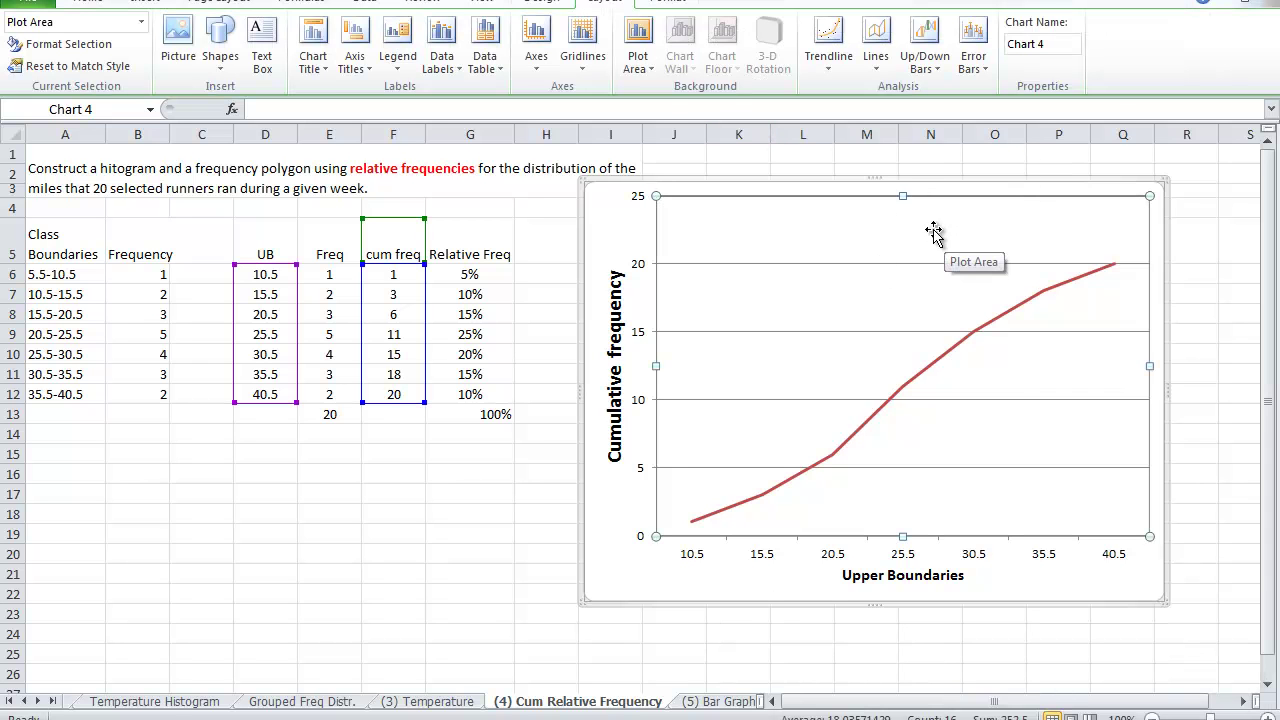
Step: Add a centered overlay chart title reading 'Frequency Polygon'
left_click(313, 70)
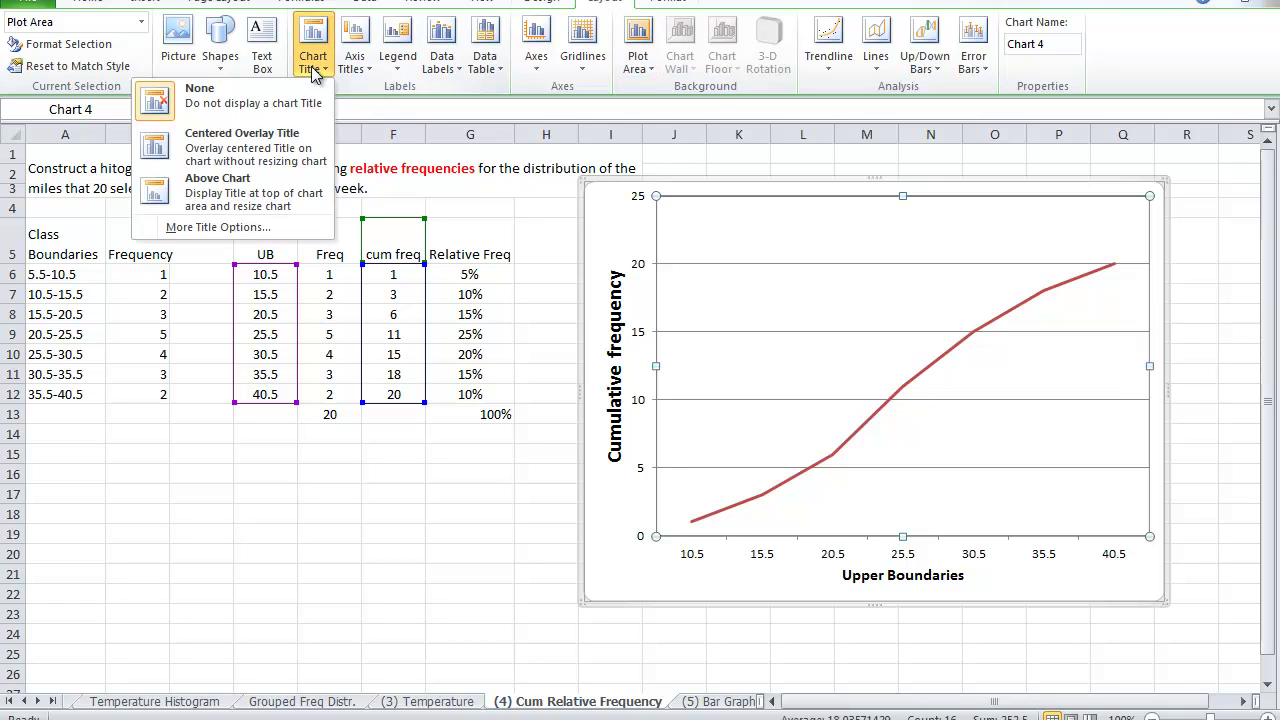
left_click(252, 150)
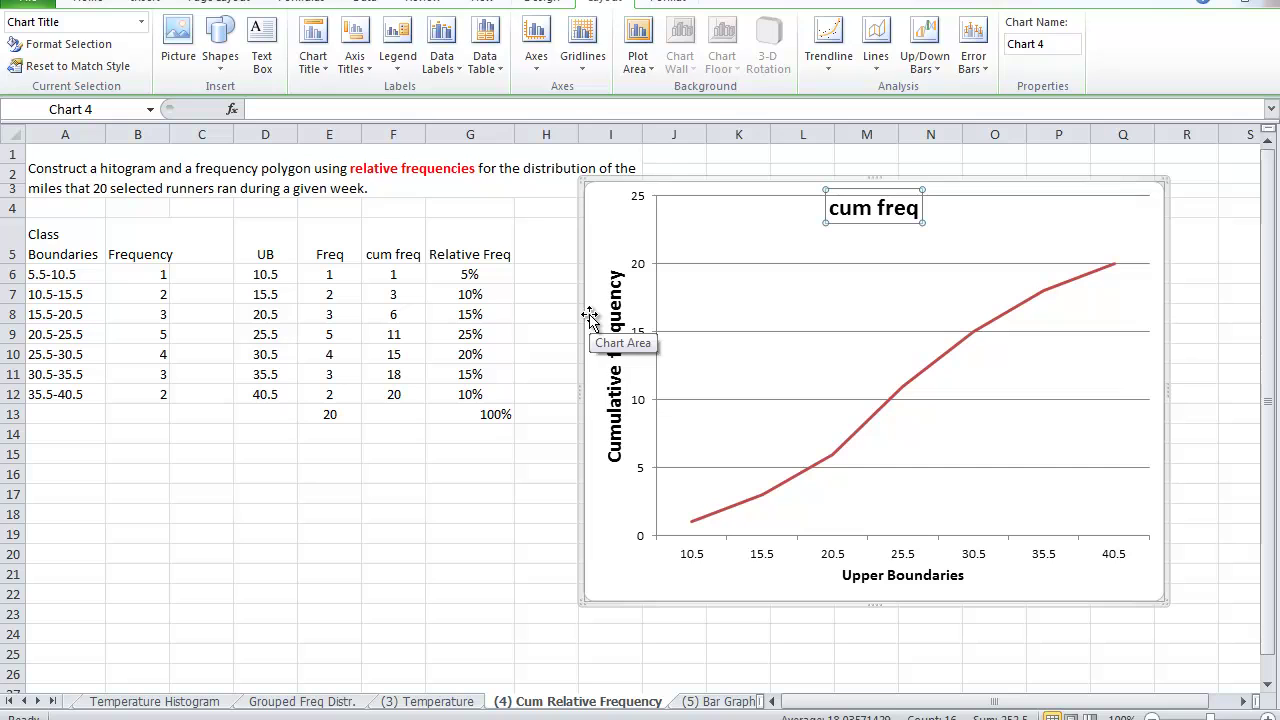
type("Frequency")
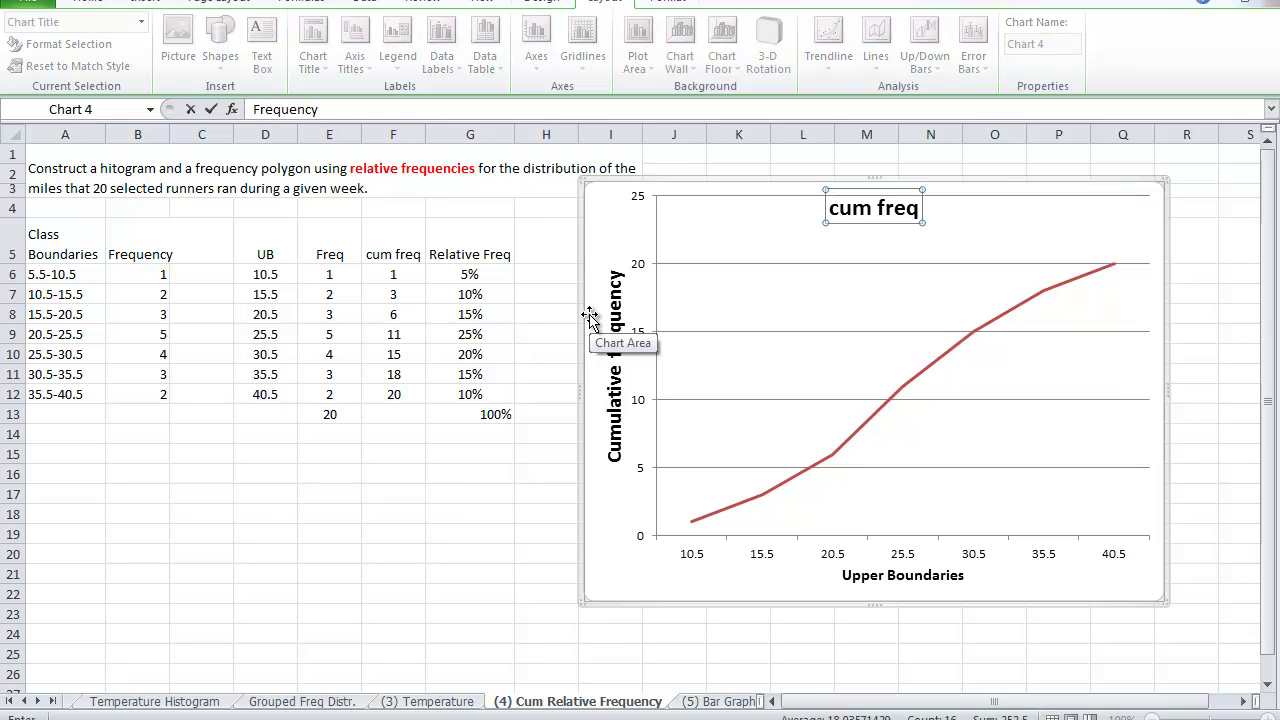
type(" Polygon")
key("Return")
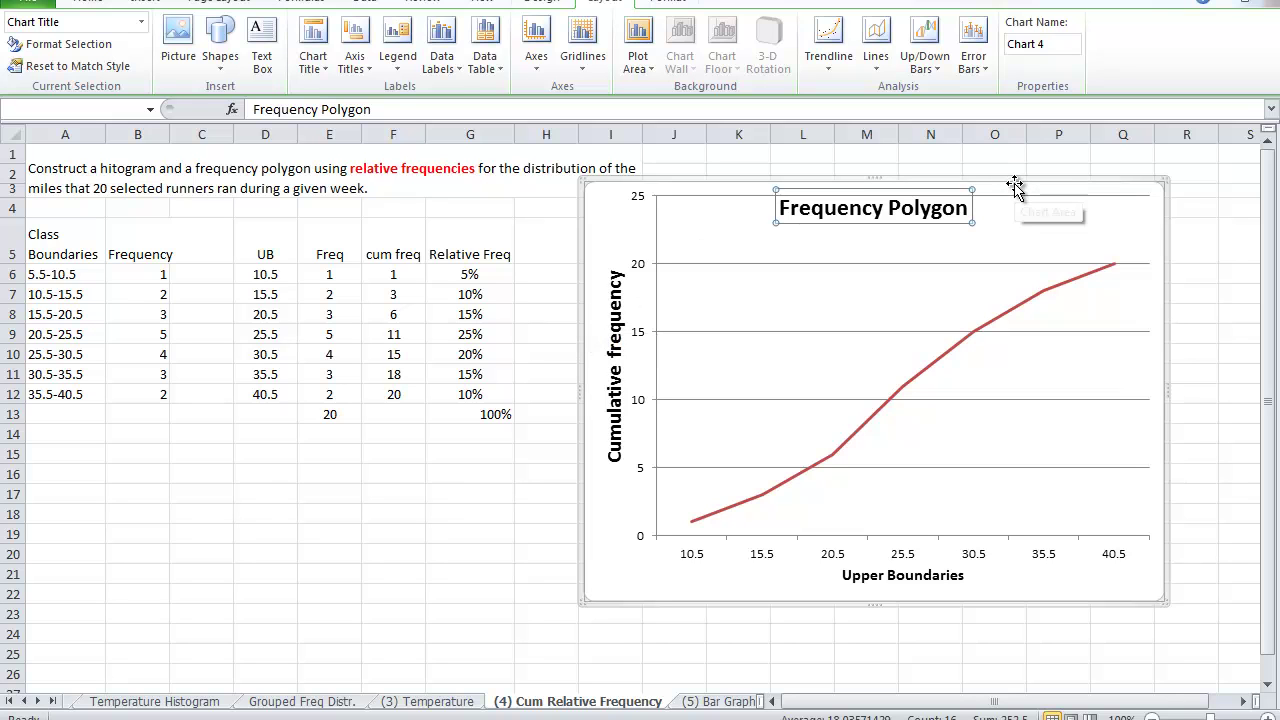
Step: Nudge the chart right, then select D5:D12 with F5:F12, and later with G5:G12
mouse_move(1014, 186)
left_mouse_down()
mouse_move(1020, 175)
mouse_move(1029, 193)
left_mouse_up()
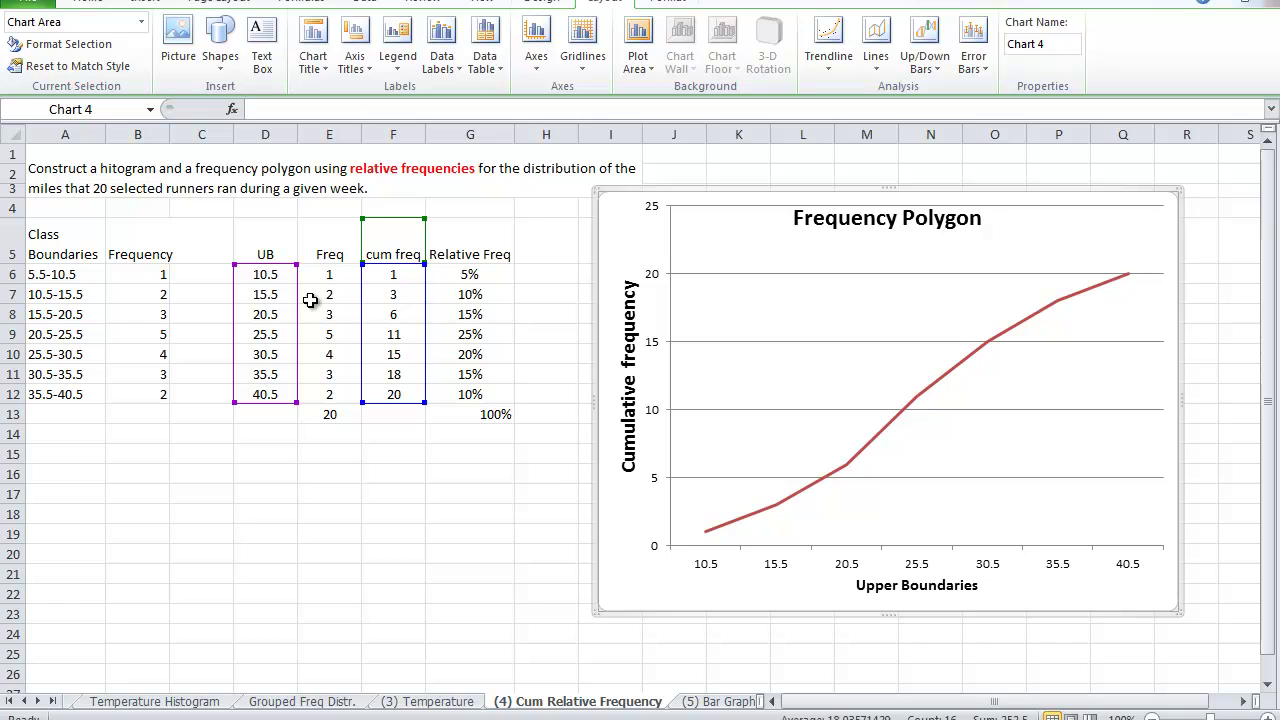
left_click_drag(266, 254, 280, 397)
left_click_drag(397, 244, 394, 402)
left_click_drag(258, 236, 272, 398)
left_click_drag(464, 239, 472, 388)
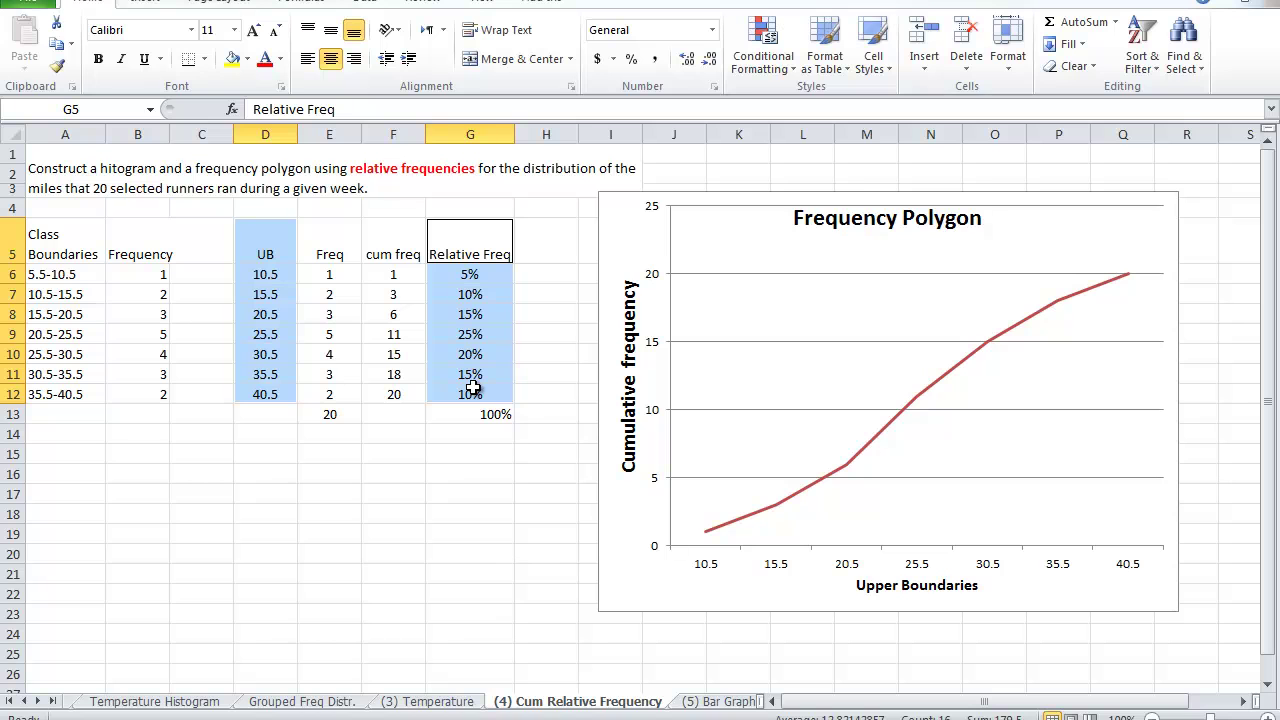